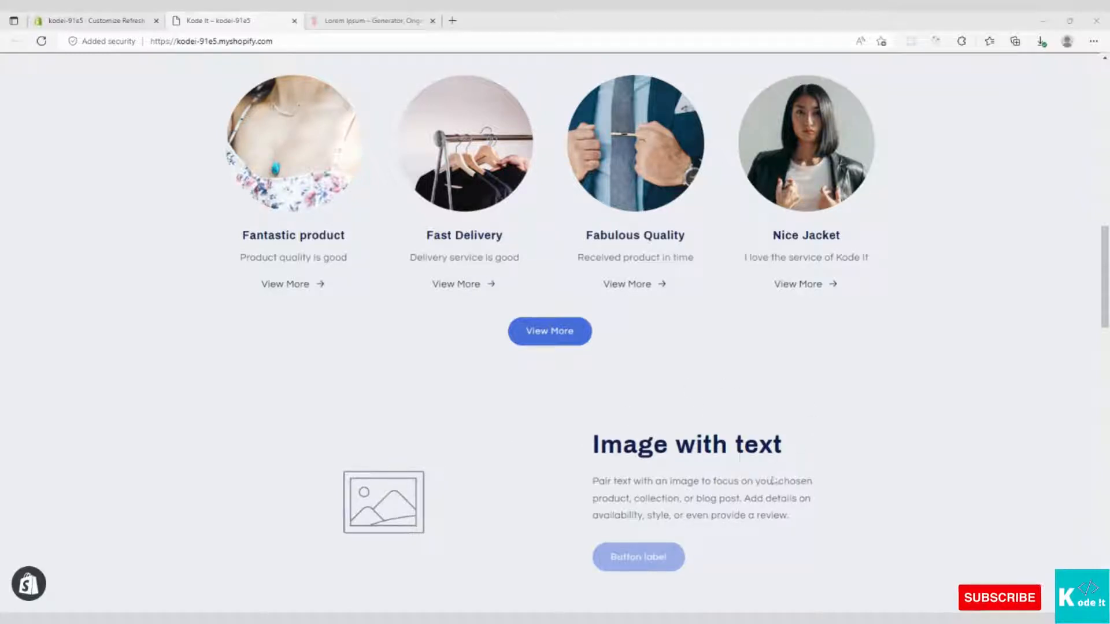
# Switch to the theme editor and add the library photo of the woman in striped trousers to the Image with text section
pyautogui.scroll(-1, 774, 480)
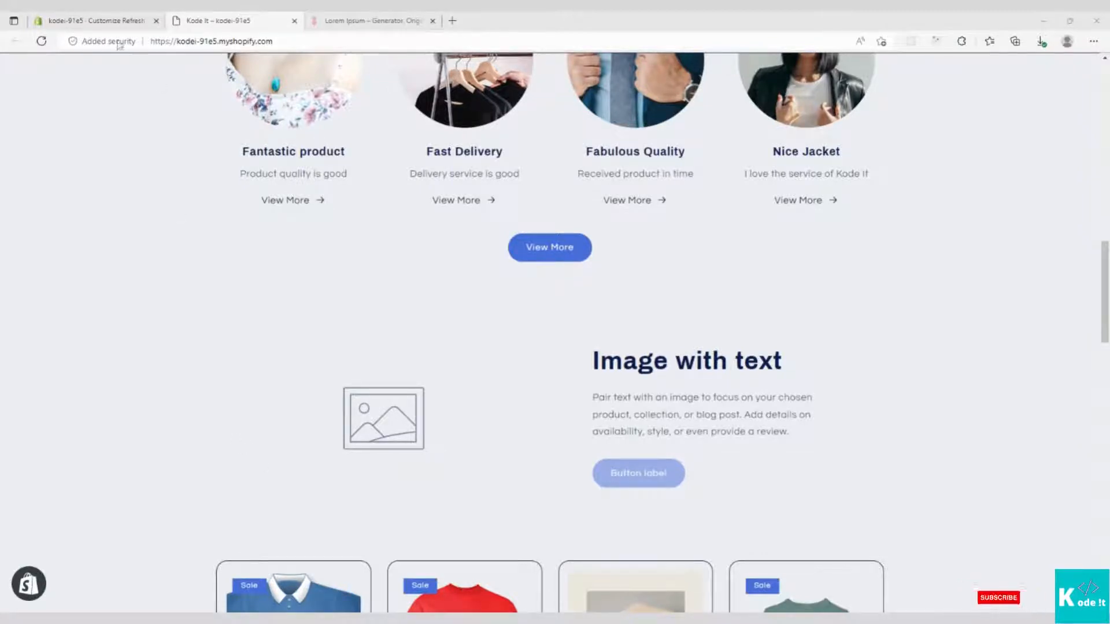
pyautogui.click(92, 19)
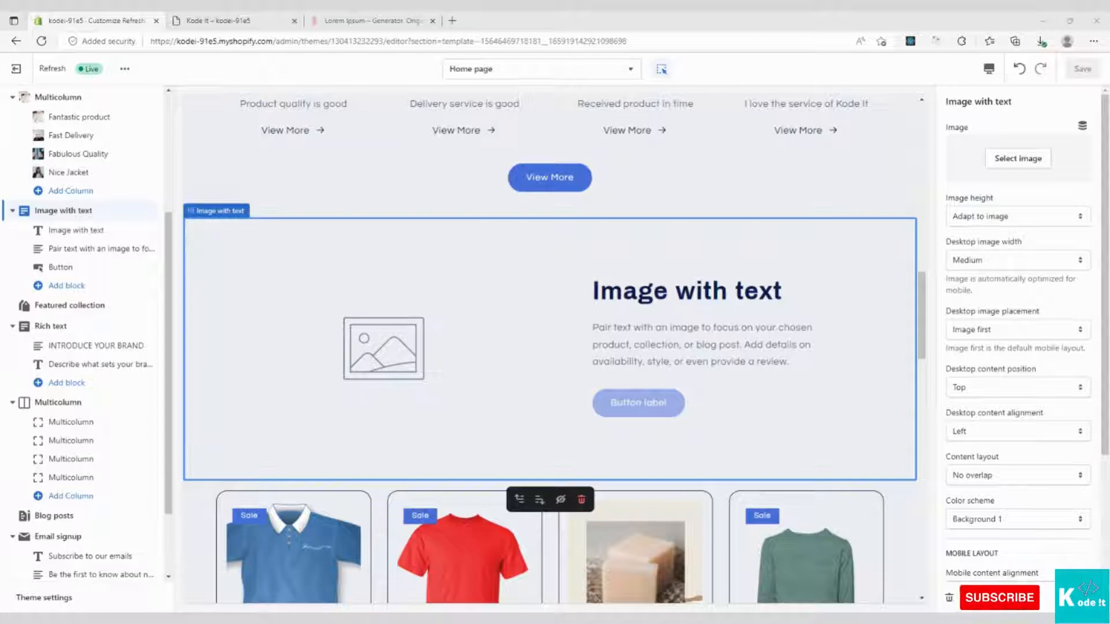
pyautogui.click(70, 215)
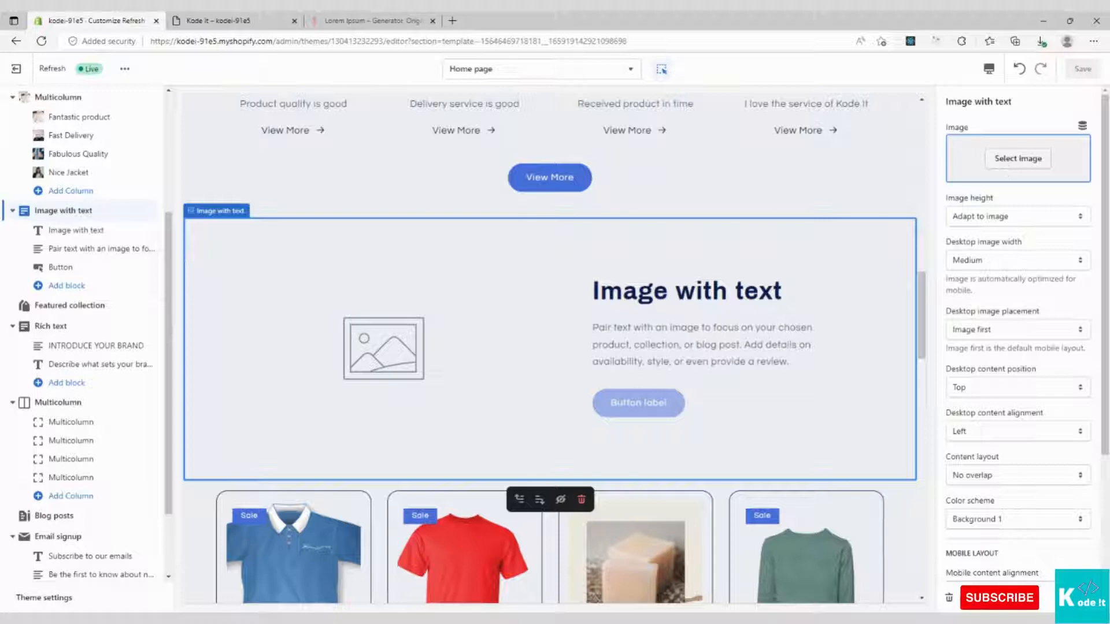
pyautogui.click(1008, 162)
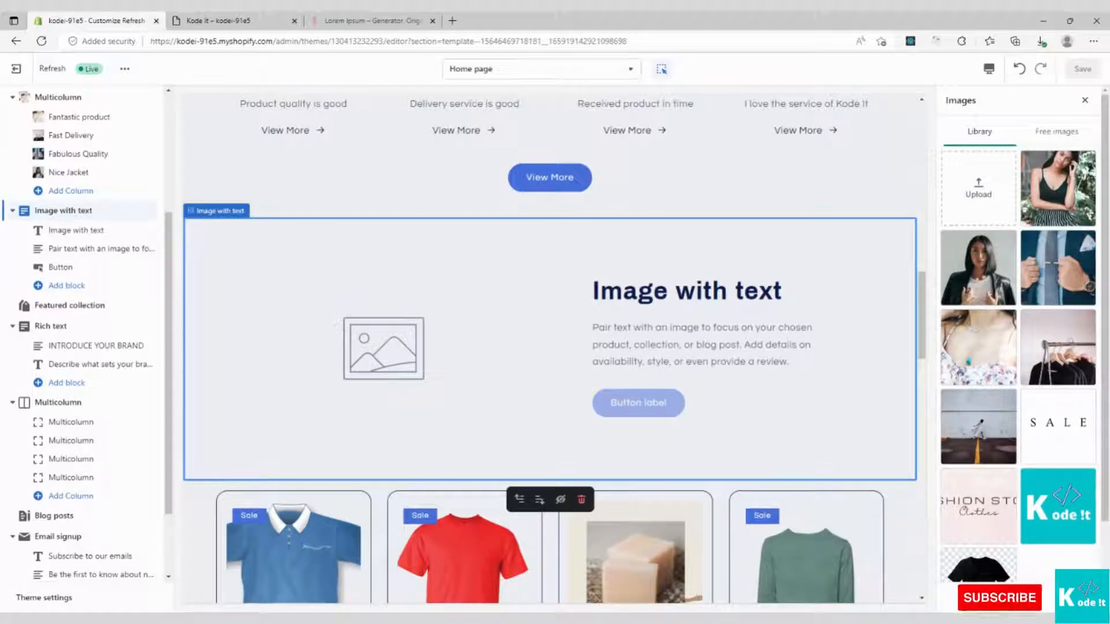
pyautogui.click(1048, 189)
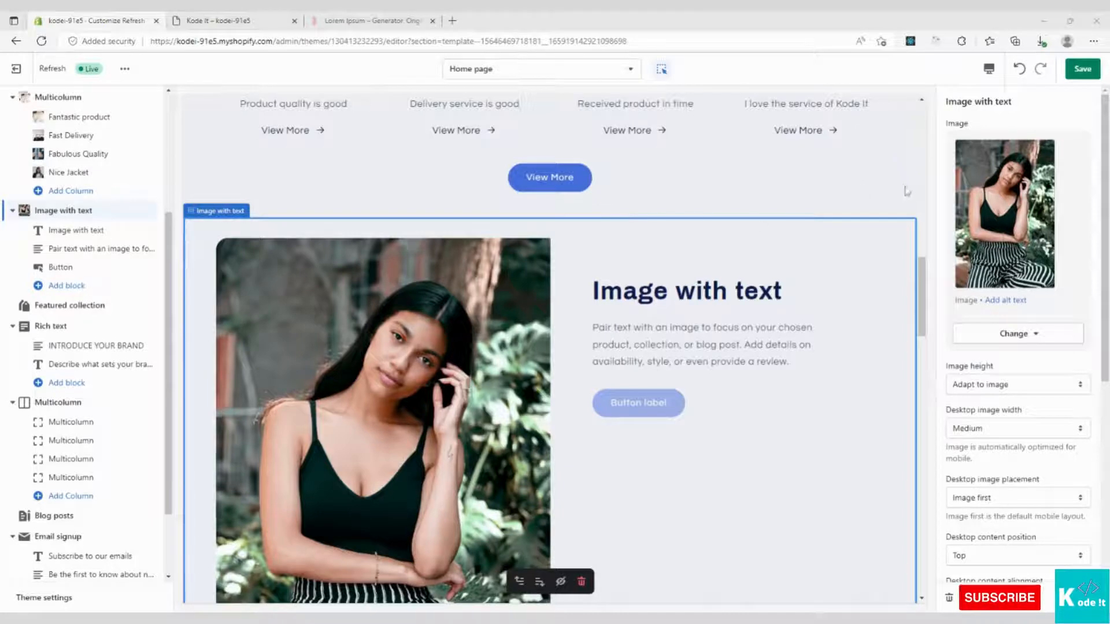
# Try the Small image height on the Image with text section and return it to Adapt to image
pyautogui.scroll(-3, 905, 191)
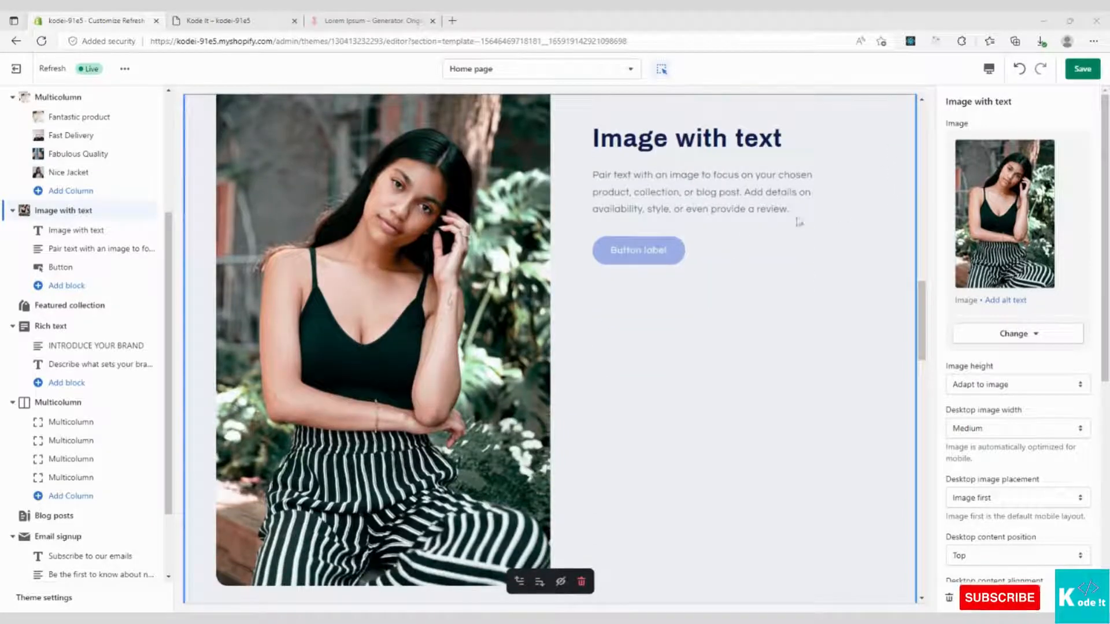
pyautogui.scroll(3, 466, 306)
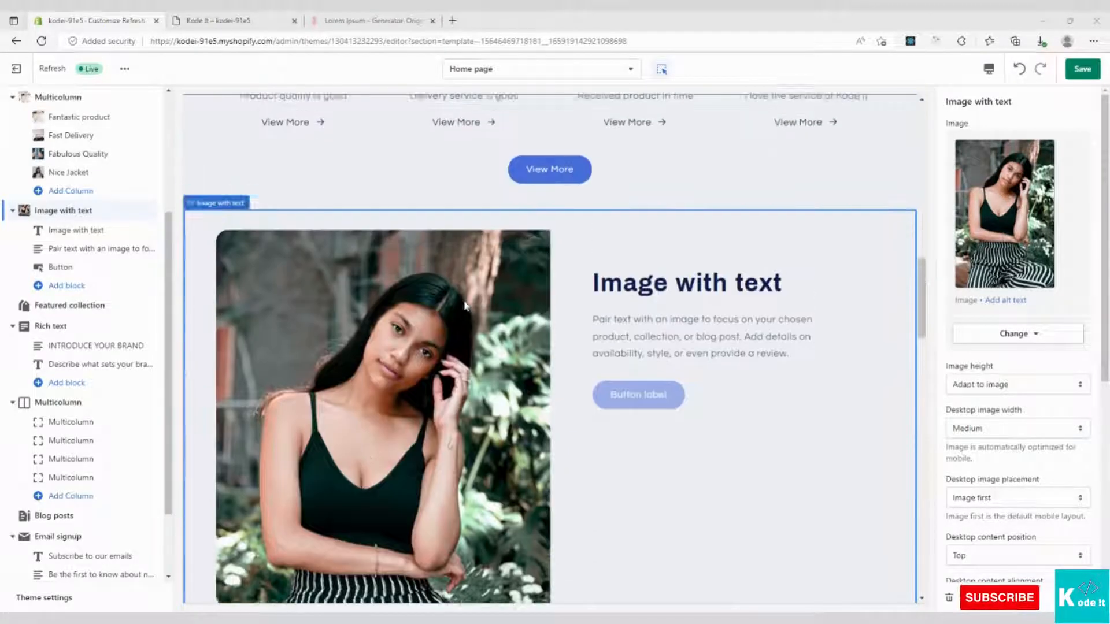
pyautogui.scroll(-3, 705, 315)
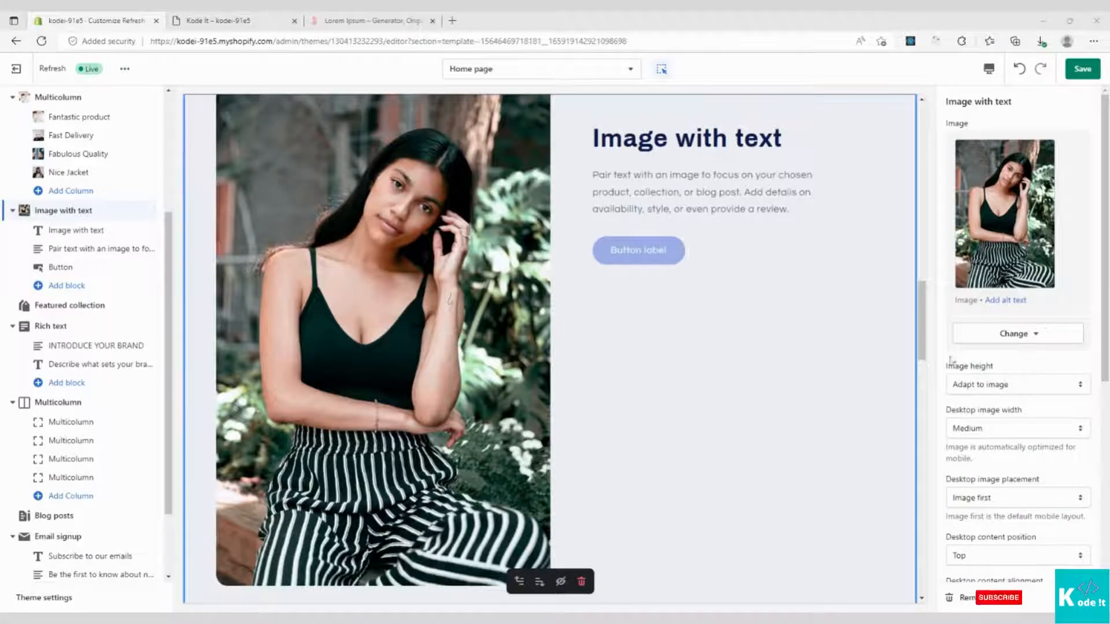
pyautogui.scroll(3, 432, 286)
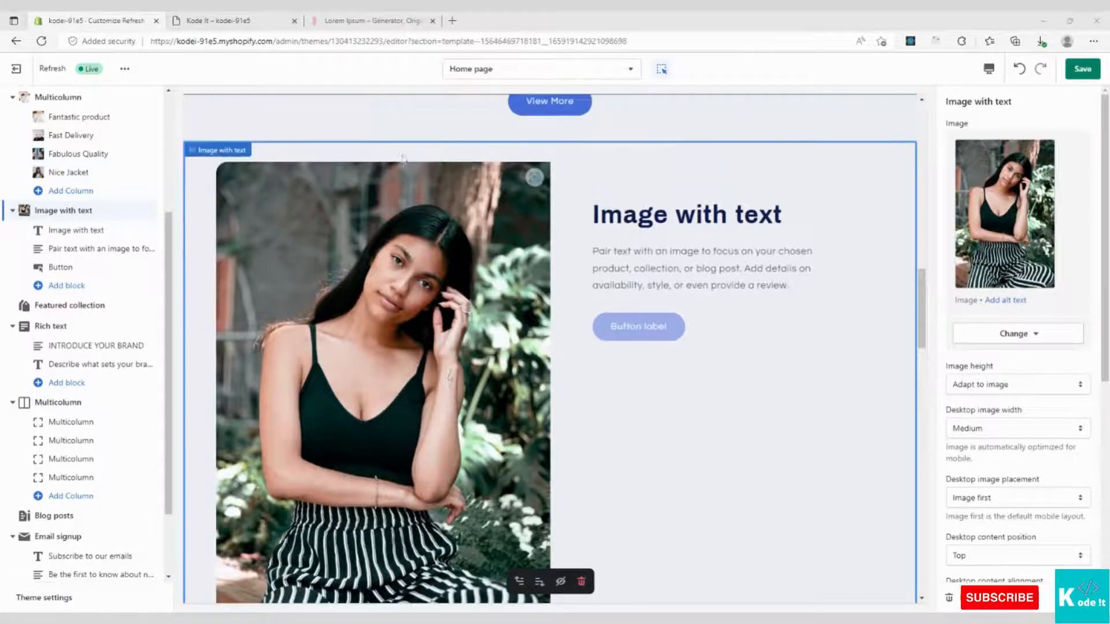
pyautogui.click(1003, 385)
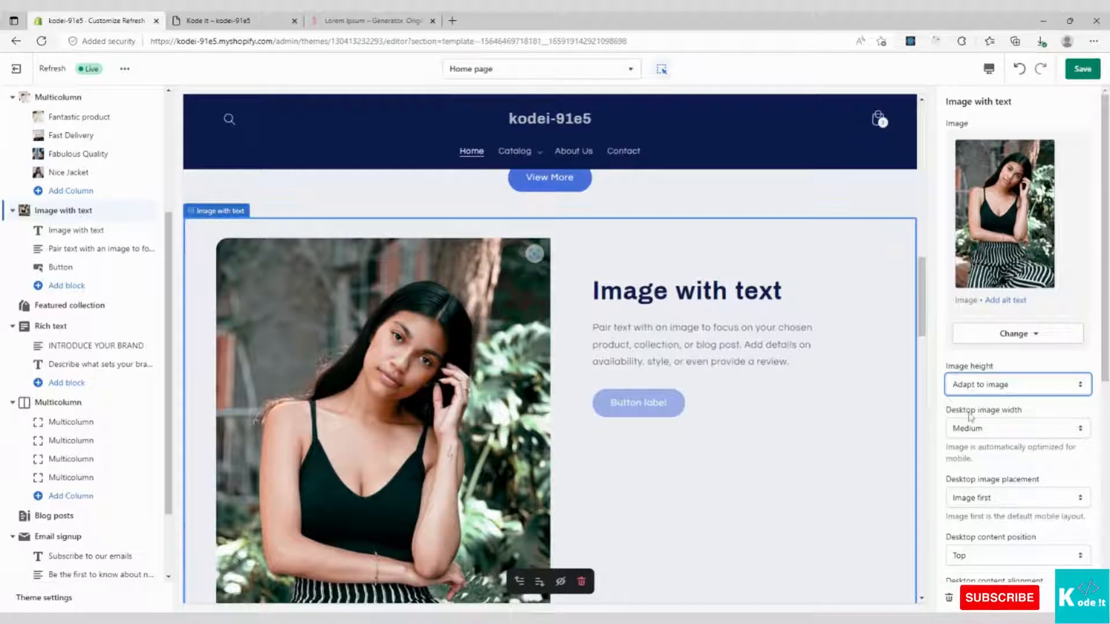
pyautogui.press('Down')
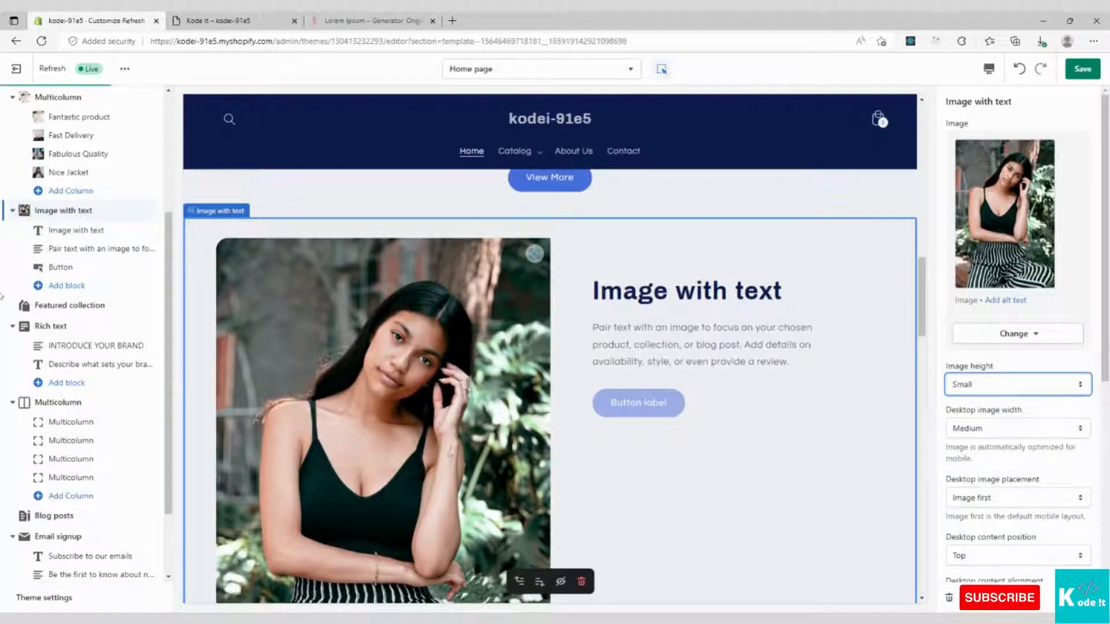
pyautogui.click(1, 296)
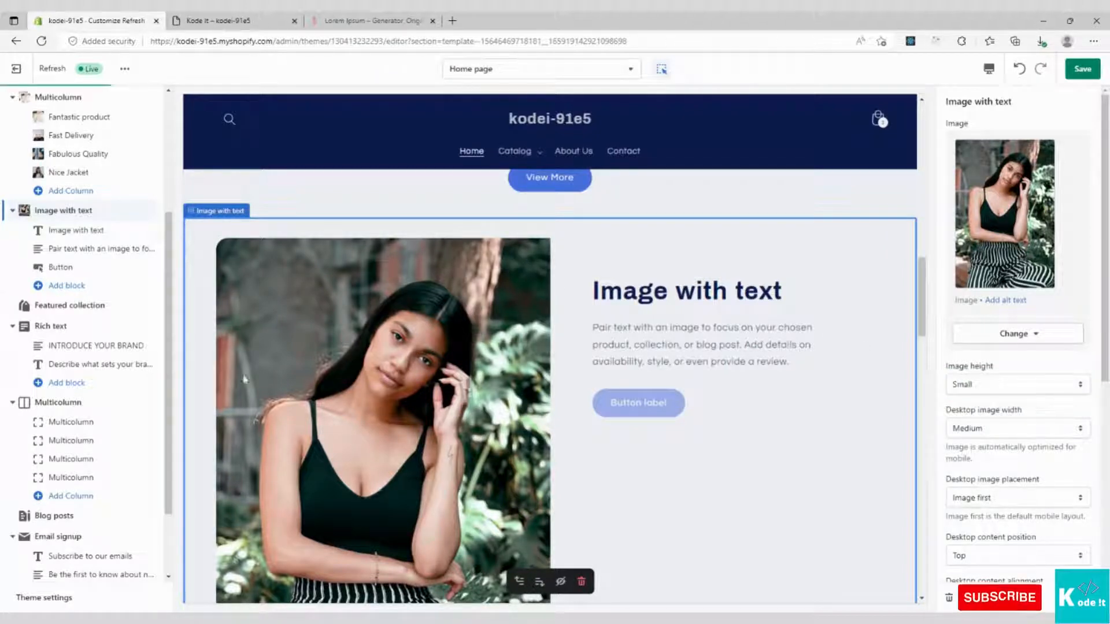
pyautogui.scroll(-3, 263, 341)
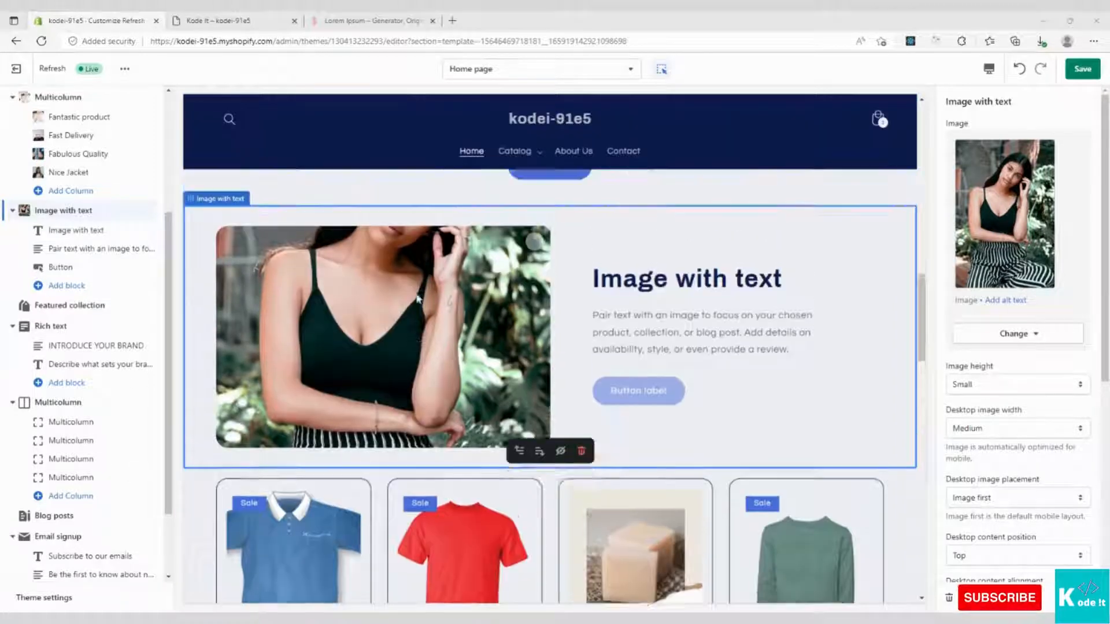
pyautogui.click(1003, 386)
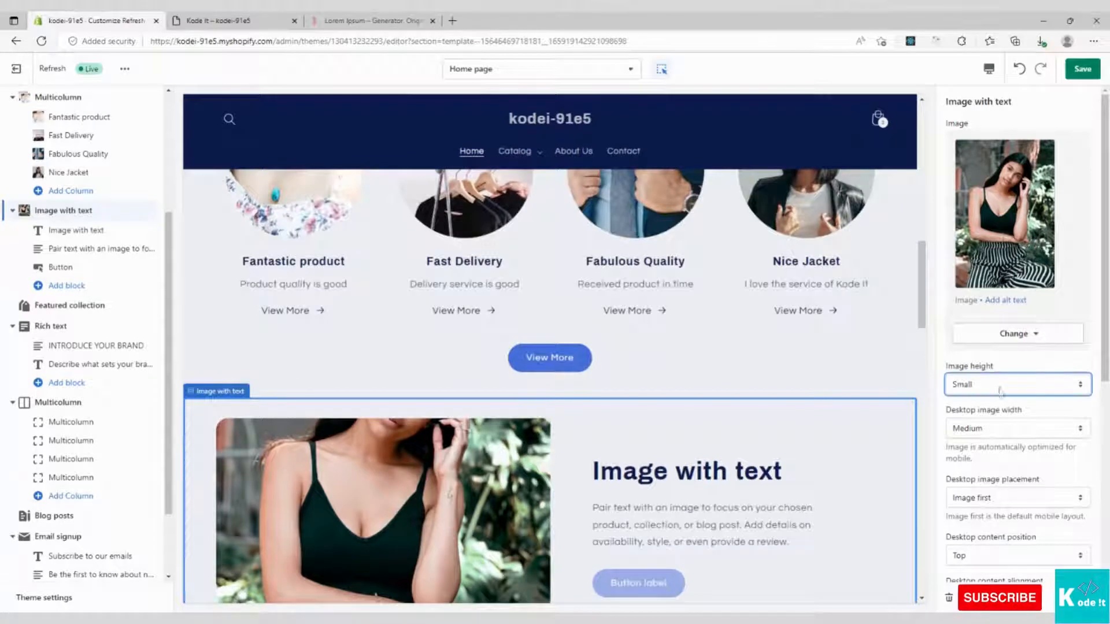
pyautogui.click(987, 403)
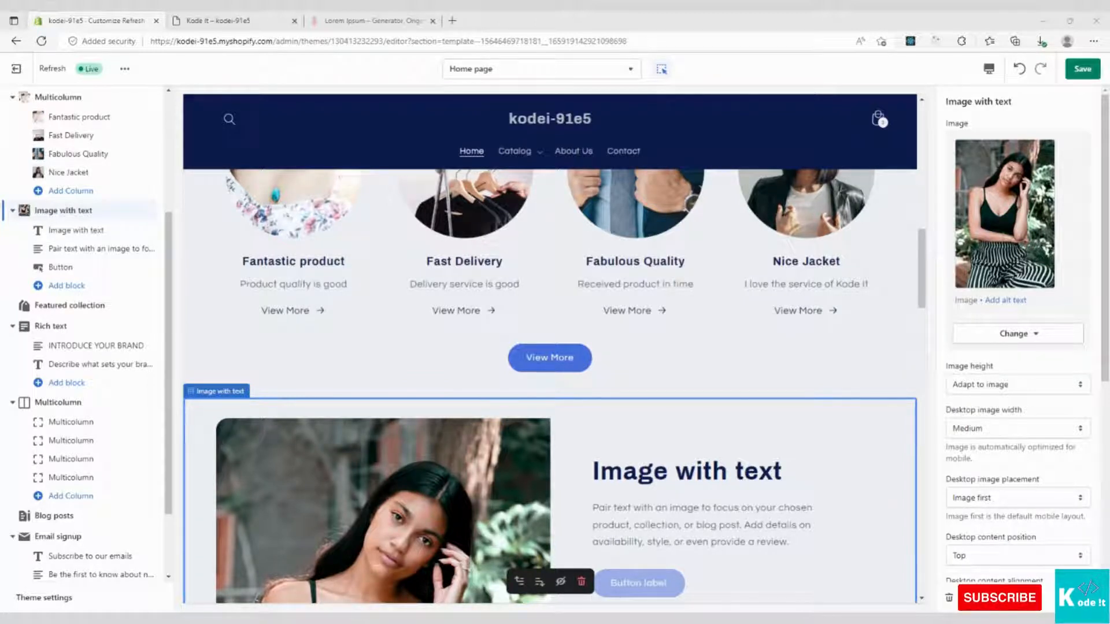
# Compare the Small and Large desktop image widths for the section, settling on Small
pyautogui.scroll(-1, 649, 359)
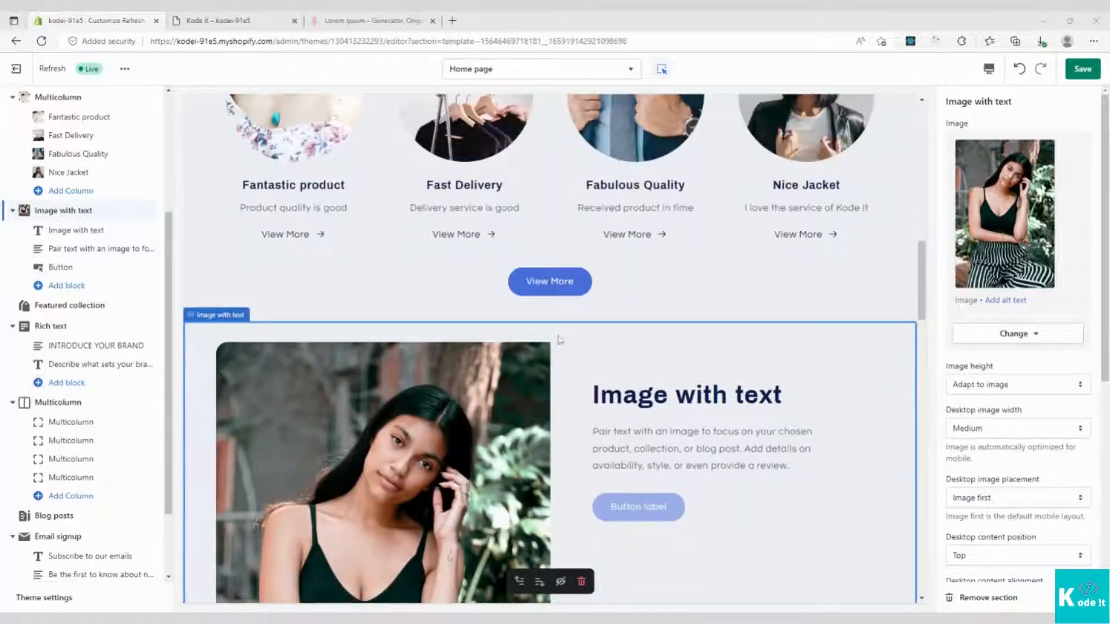
pyautogui.scroll(-1, 627, 405)
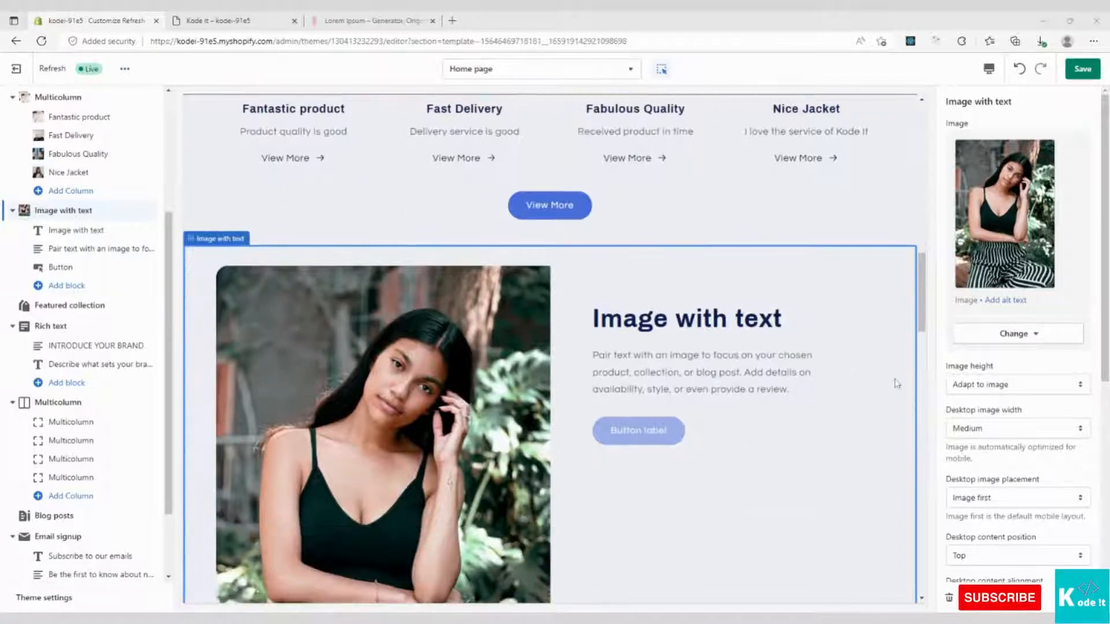
pyautogui.scroll(-1, 963, 378)
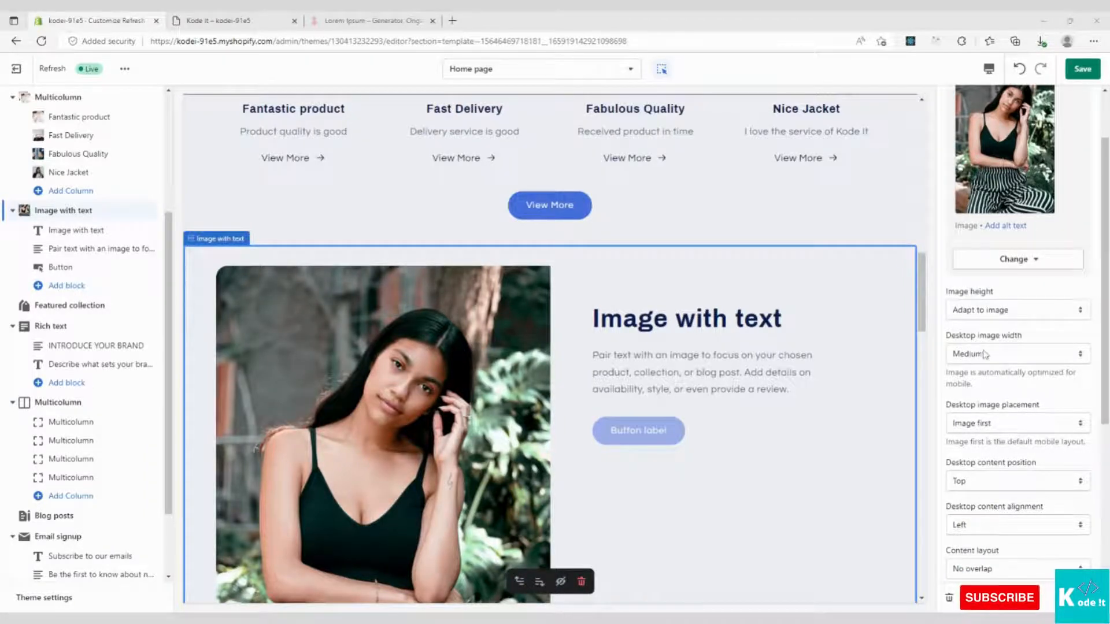
pyautogui.click(987, 354)
pyautogui.click(980, 371)
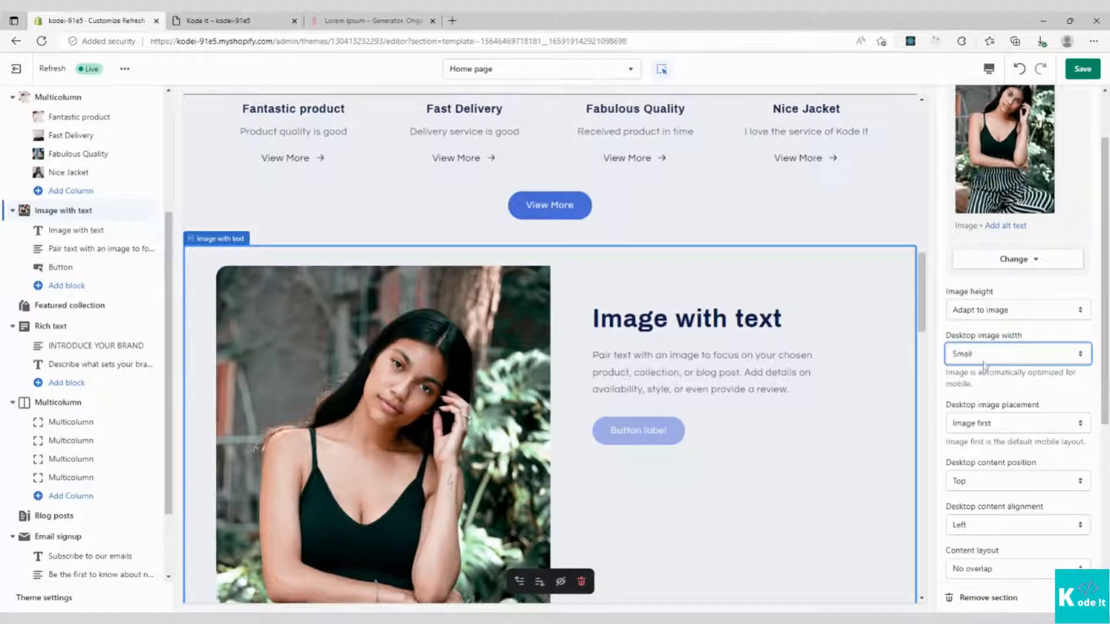
pyautogui.click(991, 354)
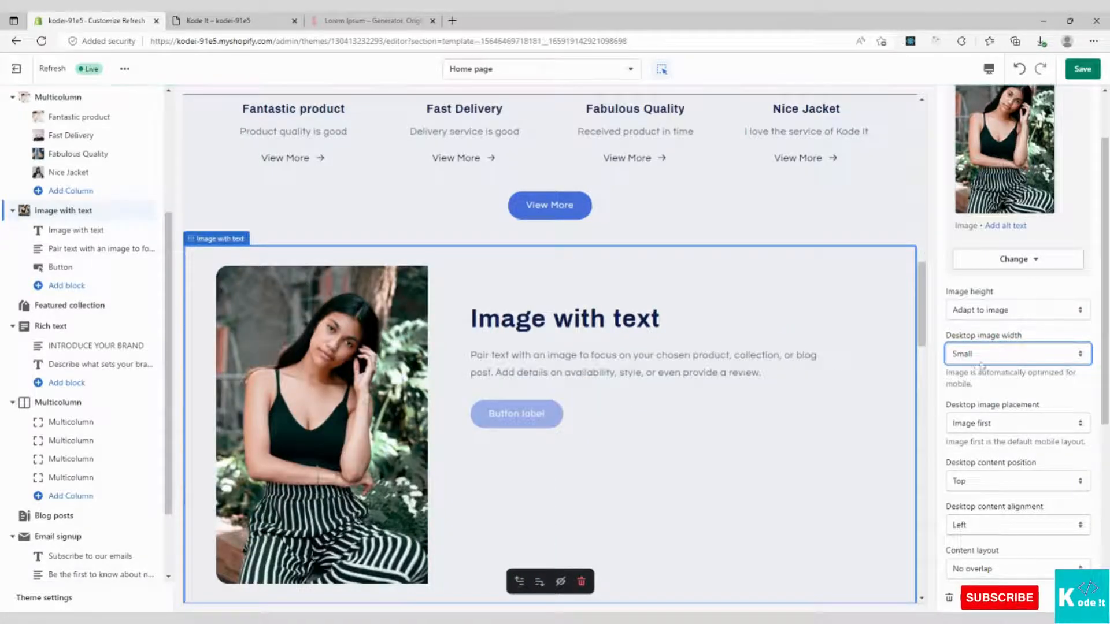
pyautogui.click(972, 394)
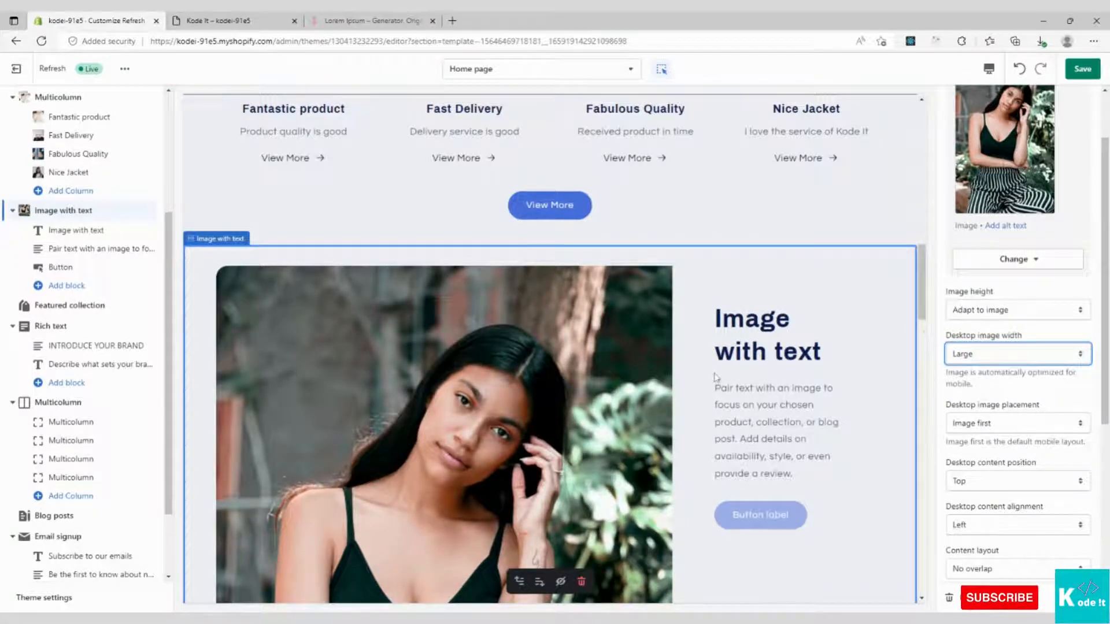
pyautogui.click(973, 350)
pyautogui.click(975, 370)
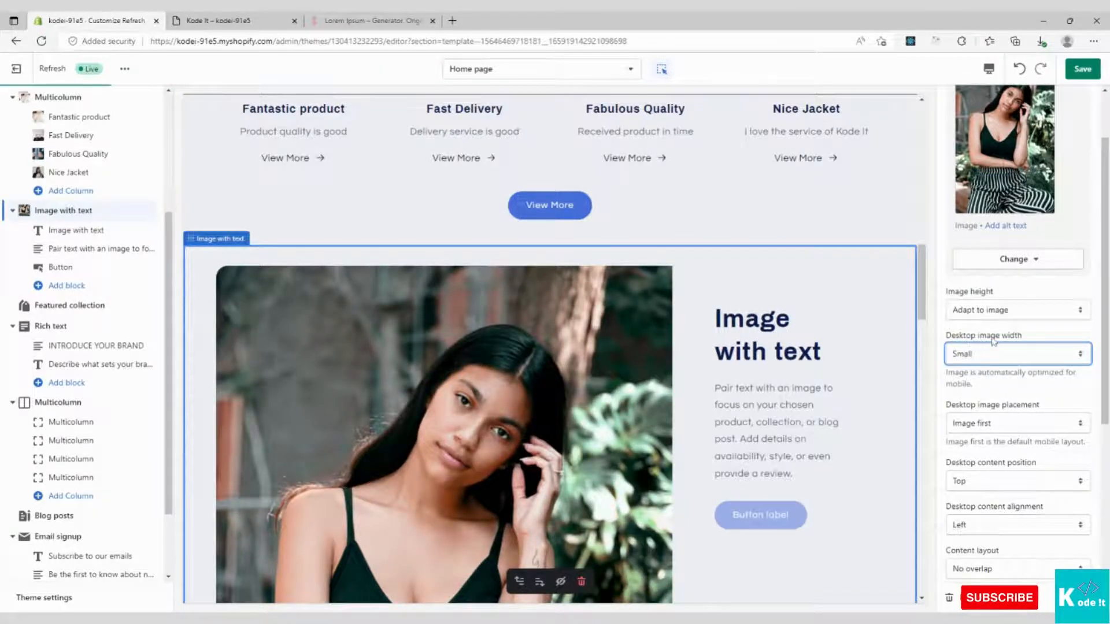
# Set the section's desktop image placement to Image second
pyautogui.scroll(-1, 995, 344)
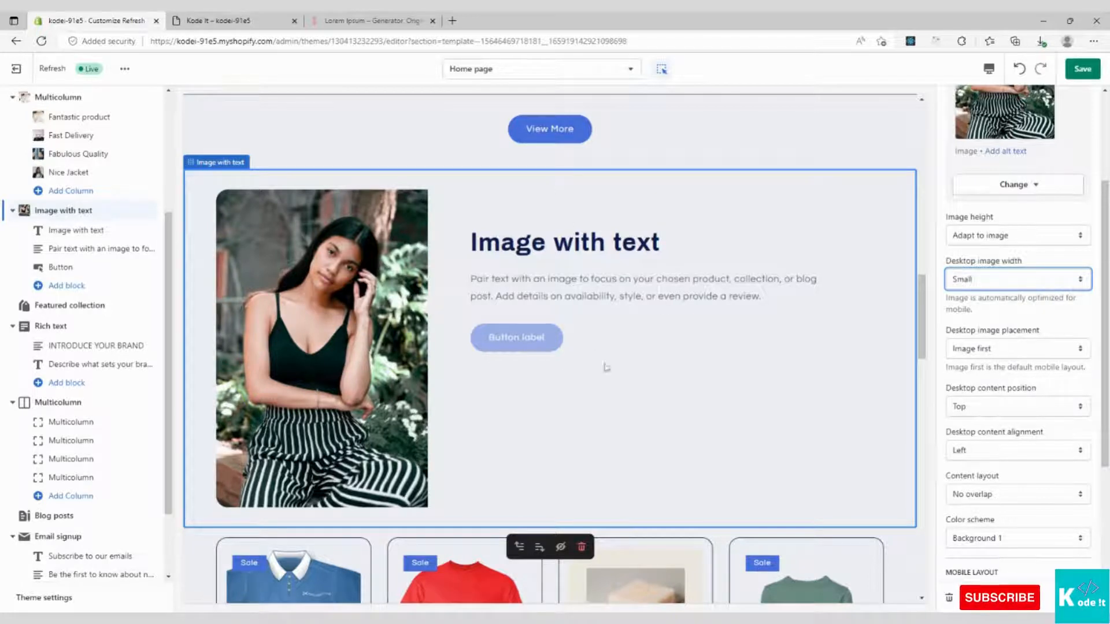
pyautogui.press('Tab')
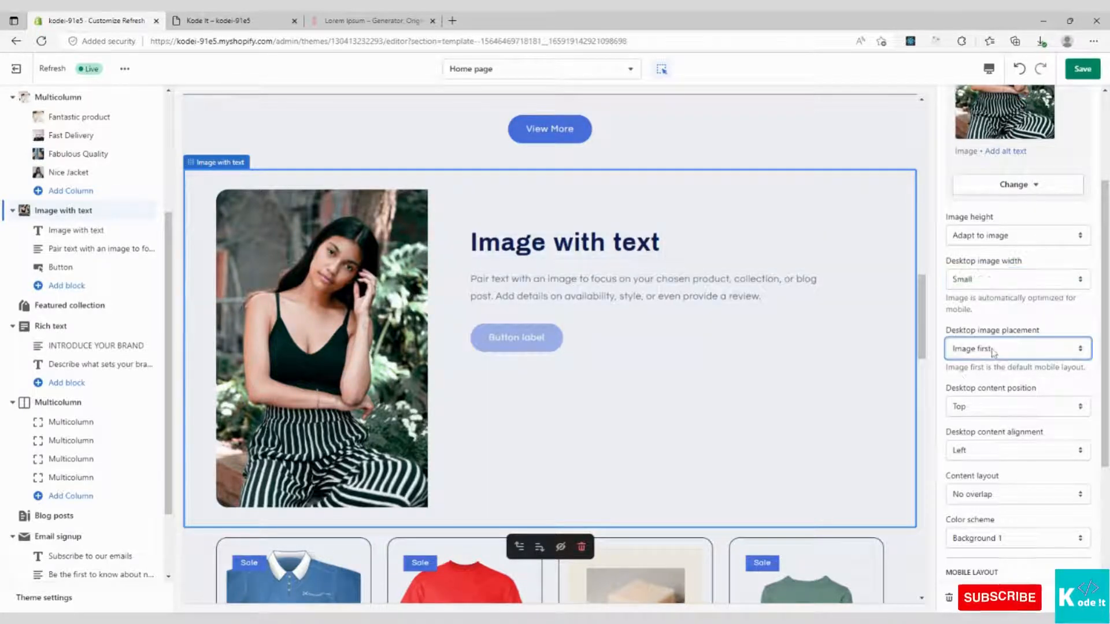
pyautogui.press('Down')
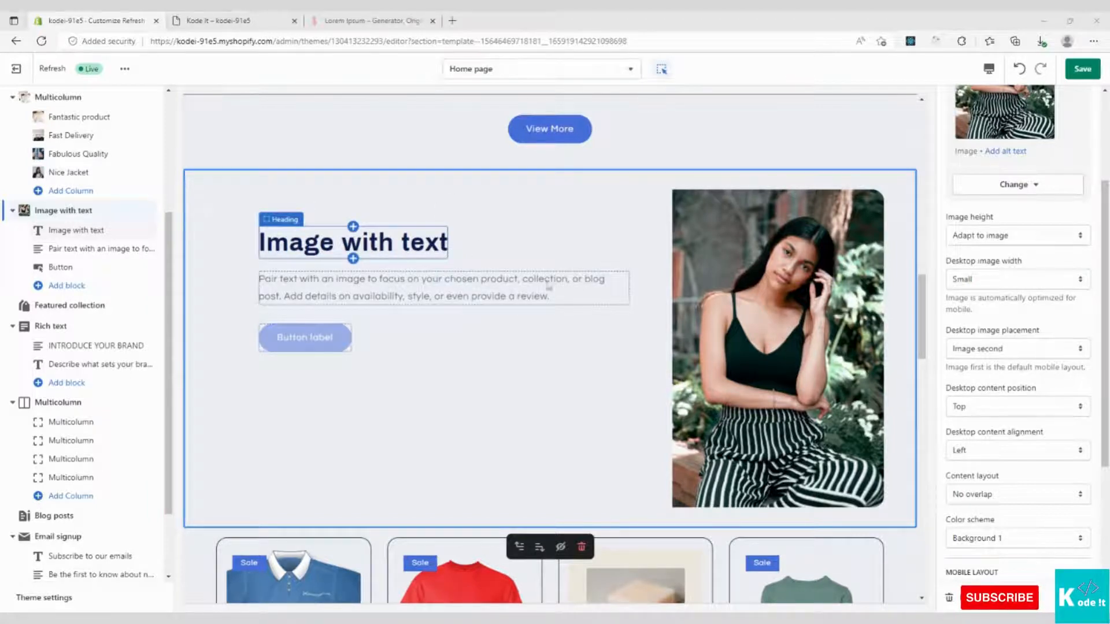
# Set the section's desktop content position to Middle and its desktop content alignment to Center
pyautogui.click(969, 427)
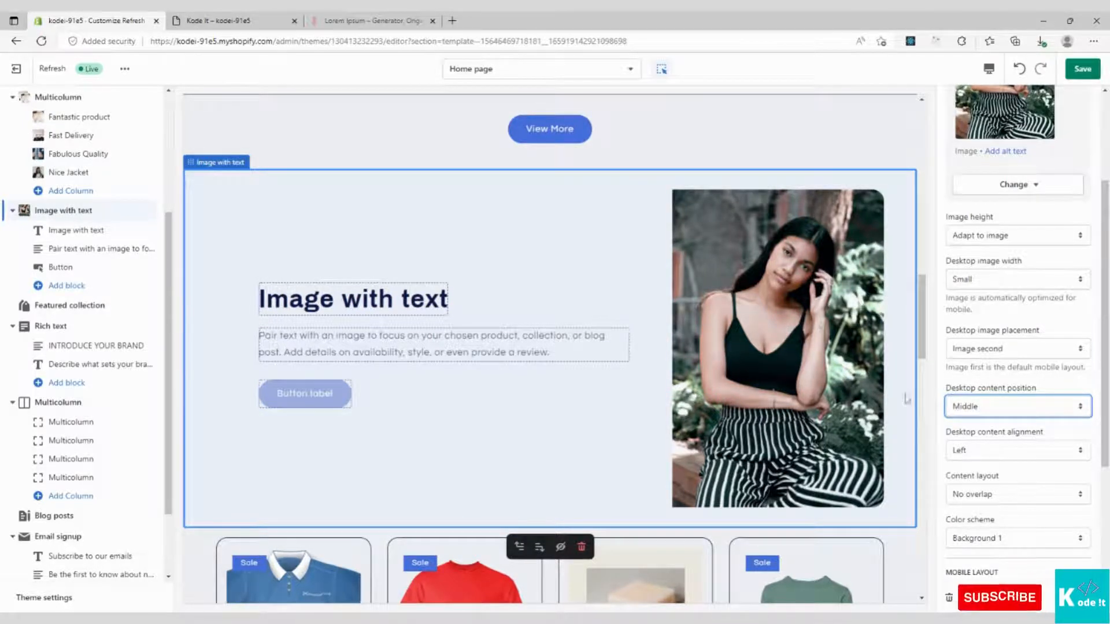
pyautogui.click(981, 450)
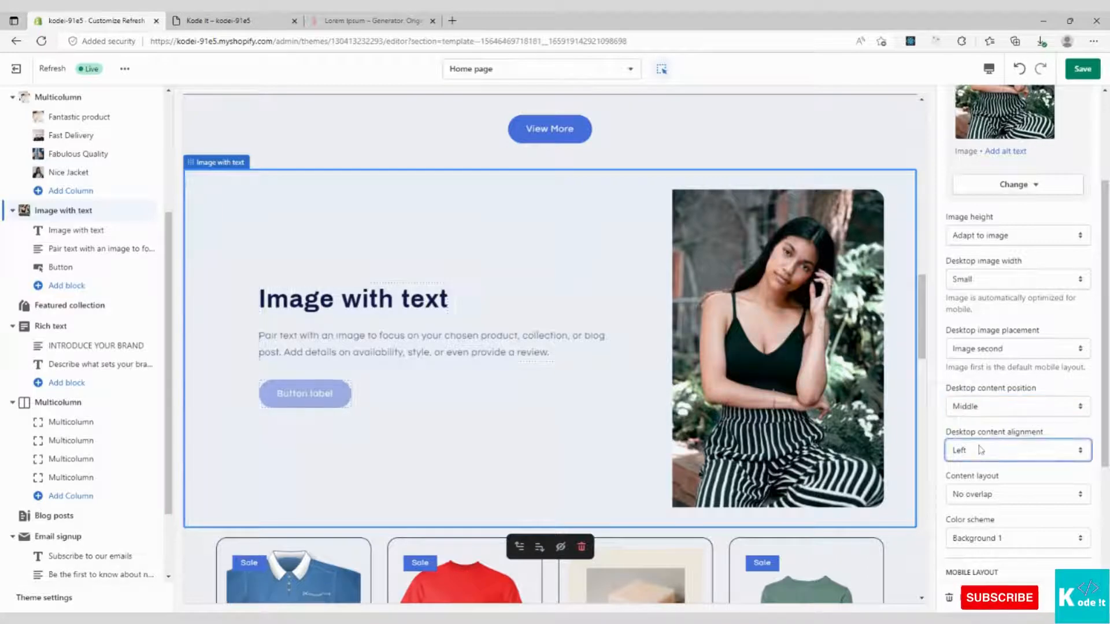
pyautogui.click(969, 481)
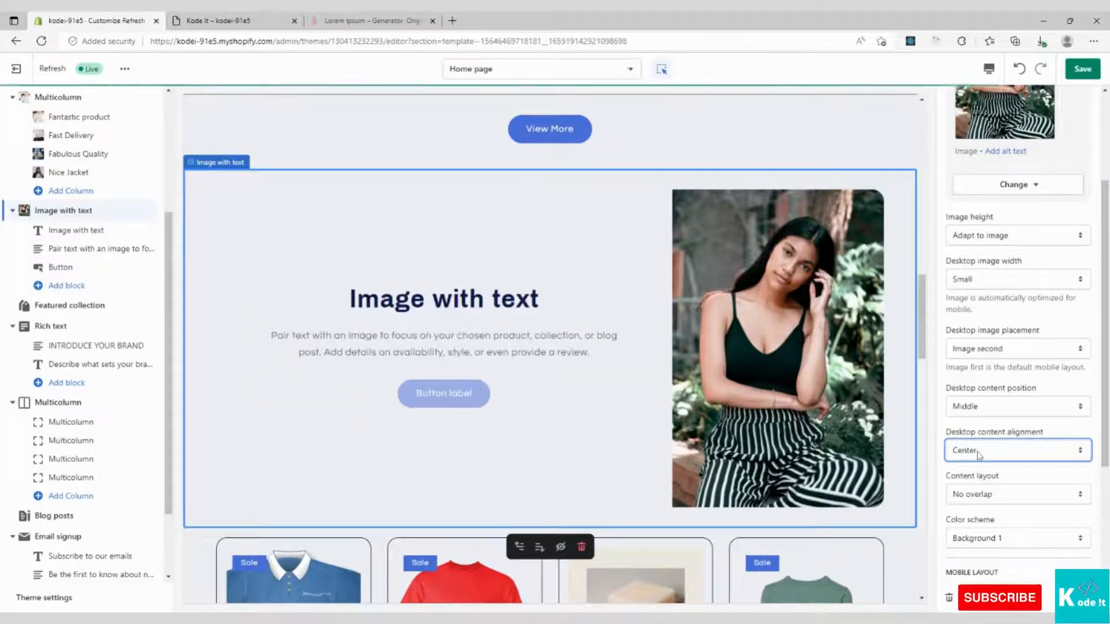
pyautogui.click(985, 493)
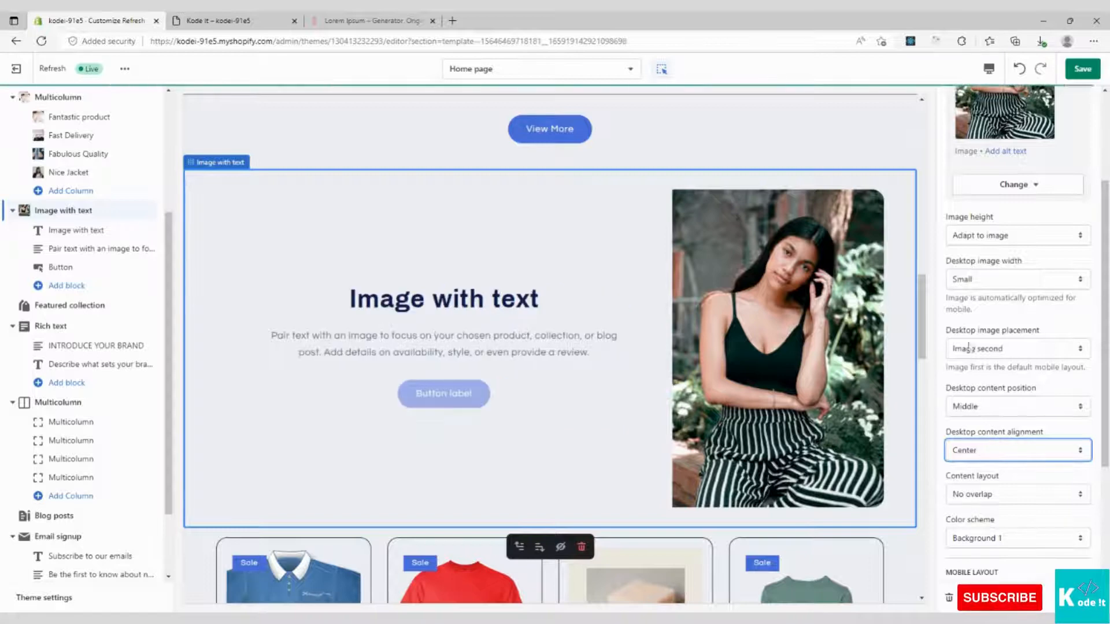
# Try the Overlap content layout on the section and return it to No overlap
pyautogui.scroll(-1, 988, 364)
pyautogui.scroll(-1, 988, 365)
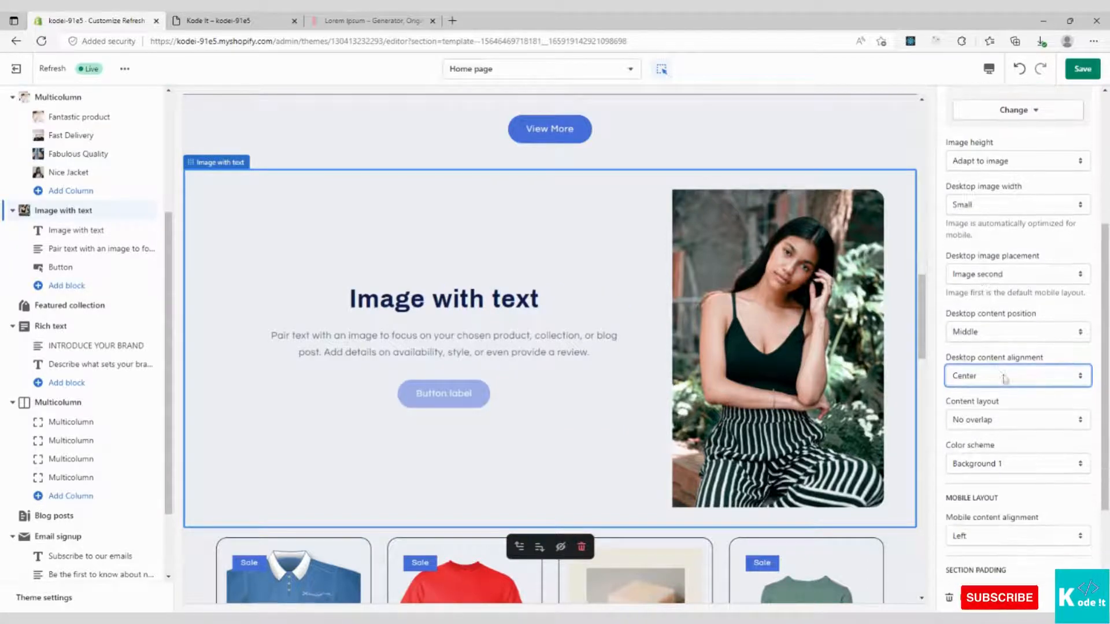
pyautogui.click(1001, 422)
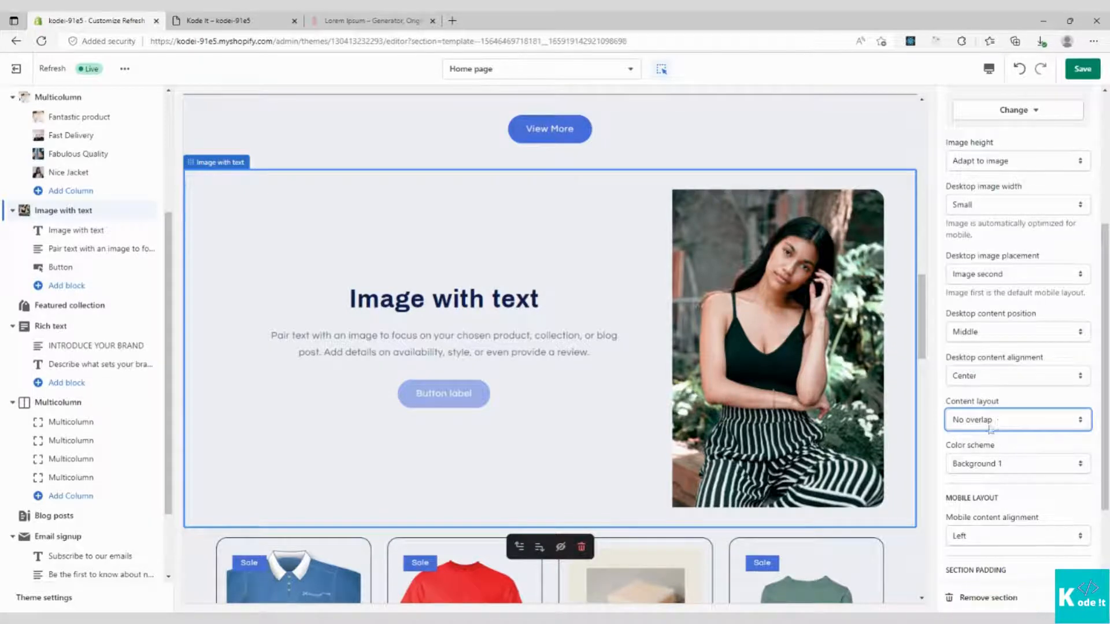
pyautogui.click(982, 438)
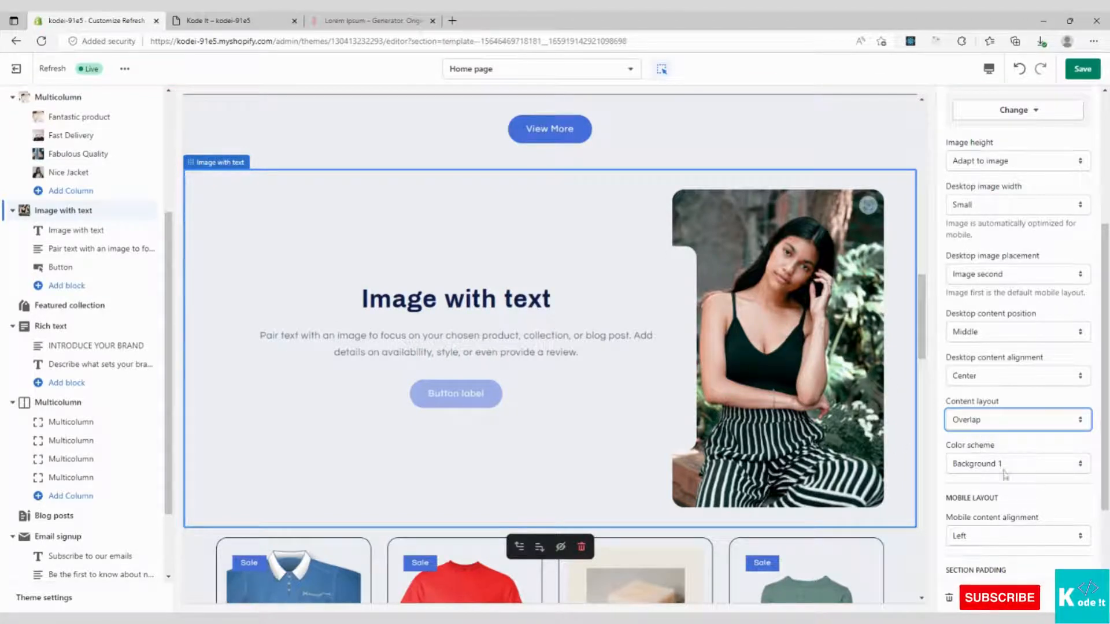
pyautogui.click(978, 438)
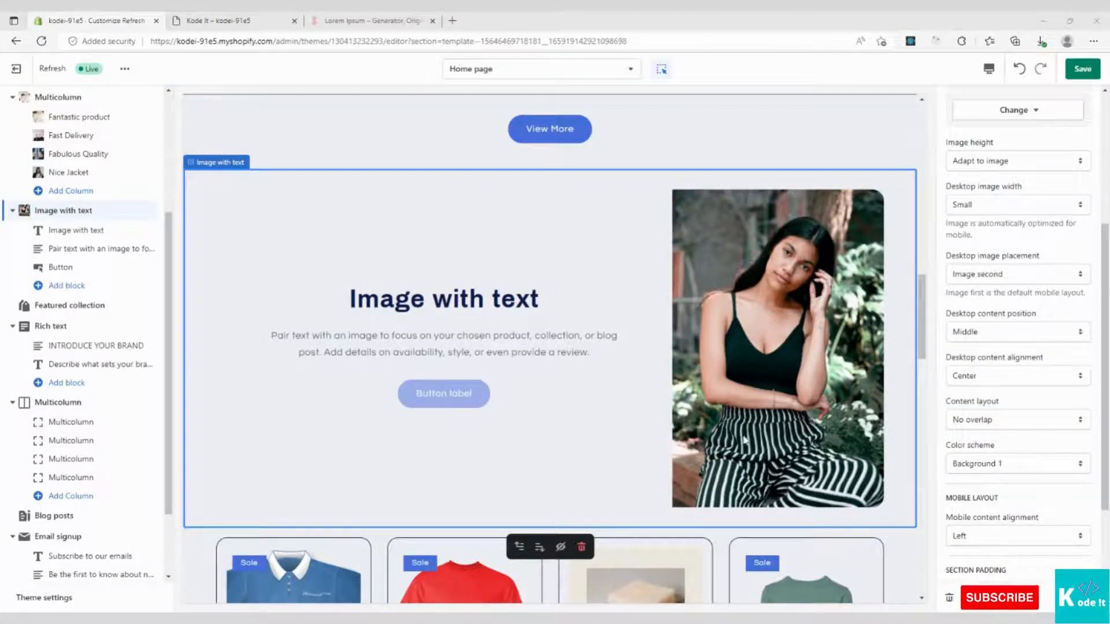
# Change the Image with text section's color scheme to Background 2
pyautogui.click(983, 461)
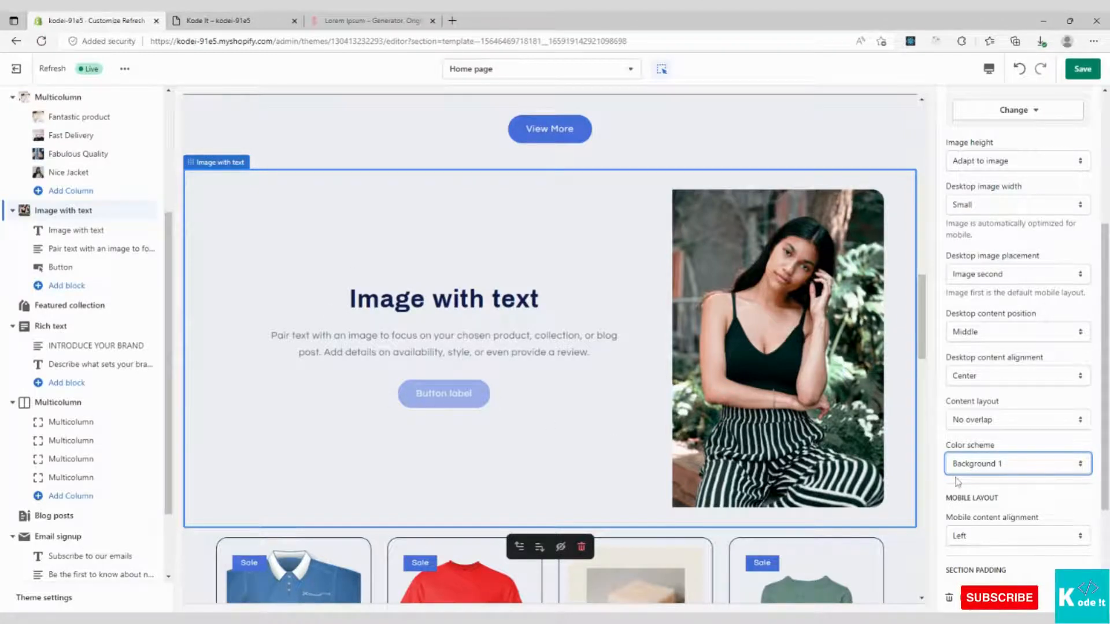
pyautogui.press('Down')
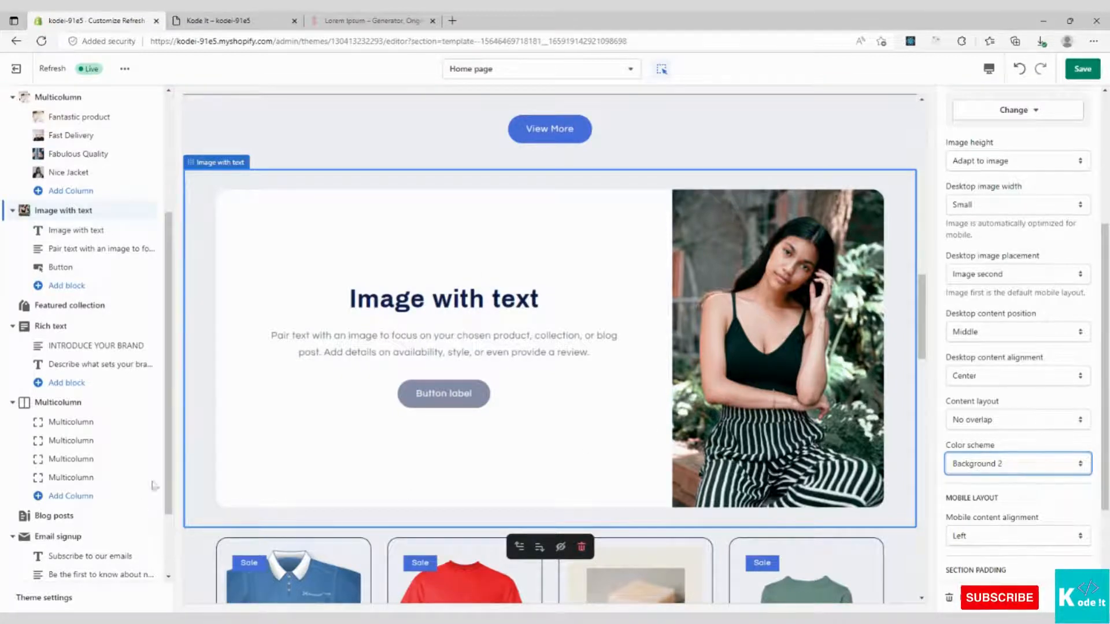
# Set the section's mobile content alignment to Center while previewing the page in mobile view, and return to the desktop preview
pyautogui.scroll(-1, 1023, 393)
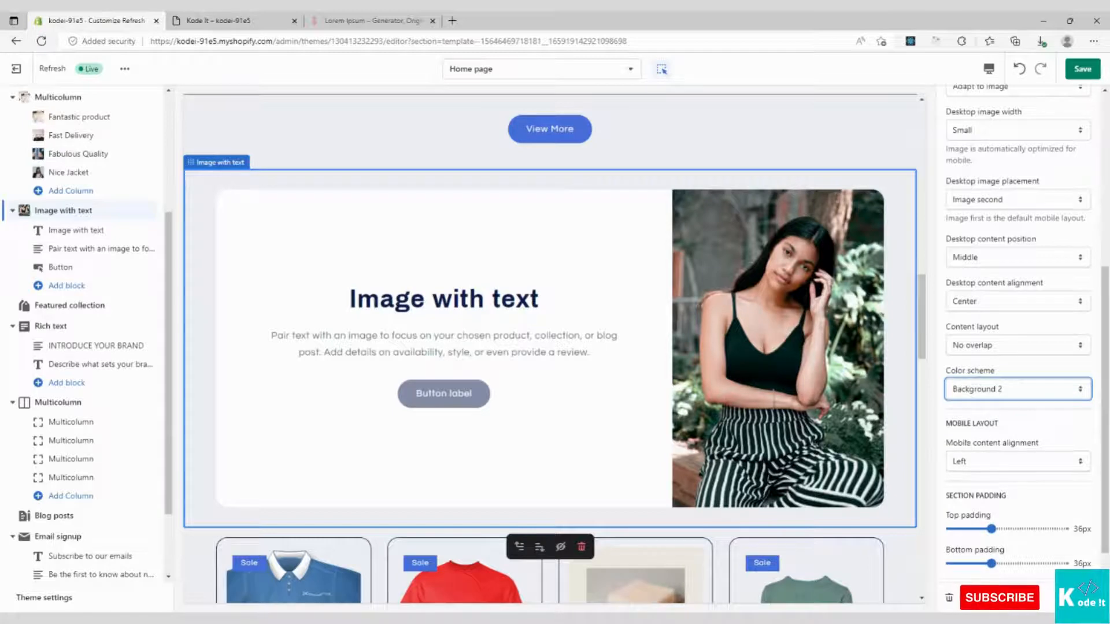
pyautogui.click(989, 70)
pyautogui.click(1002, 101)
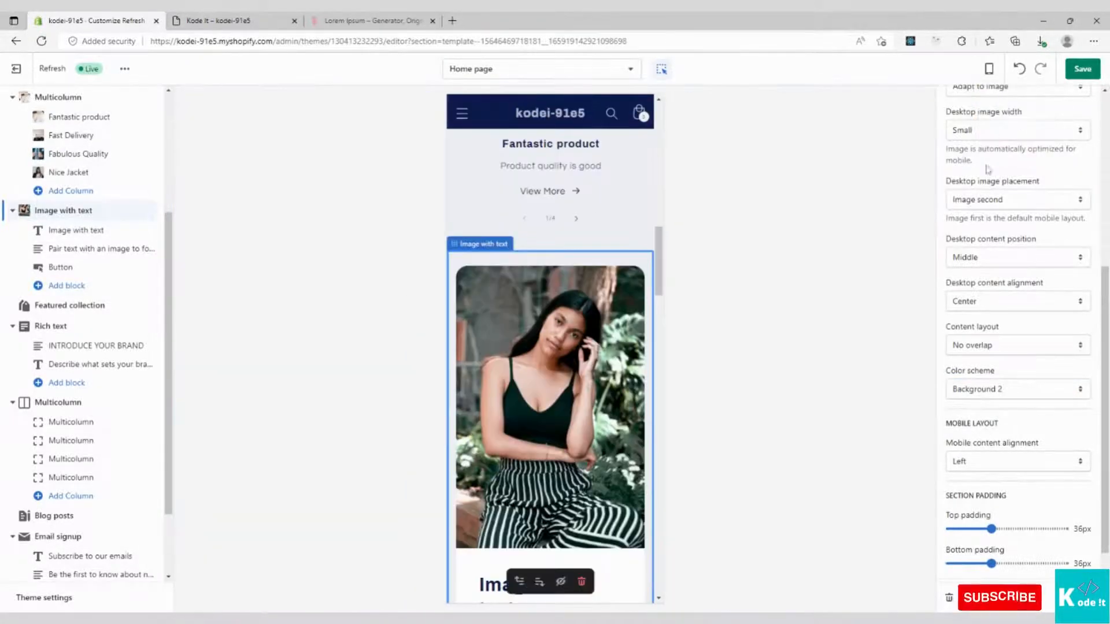
pyautogui.scroll(-1, 1006, 367)
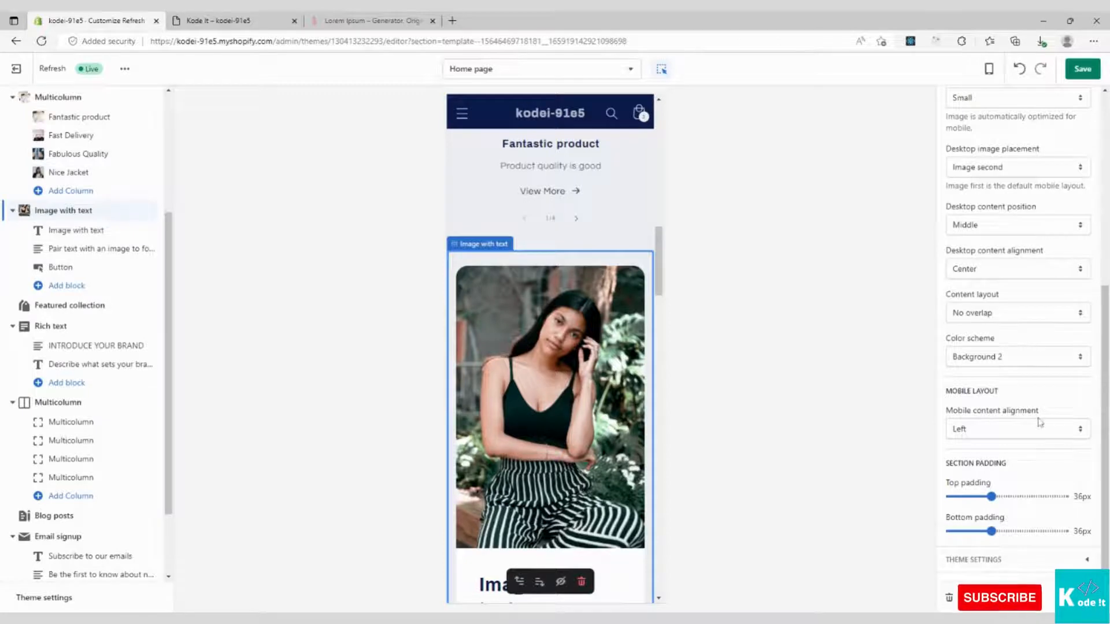
pyautogui.scroll(-2, 556, 398)
pyautogui.scroll(-2, 560, 396)
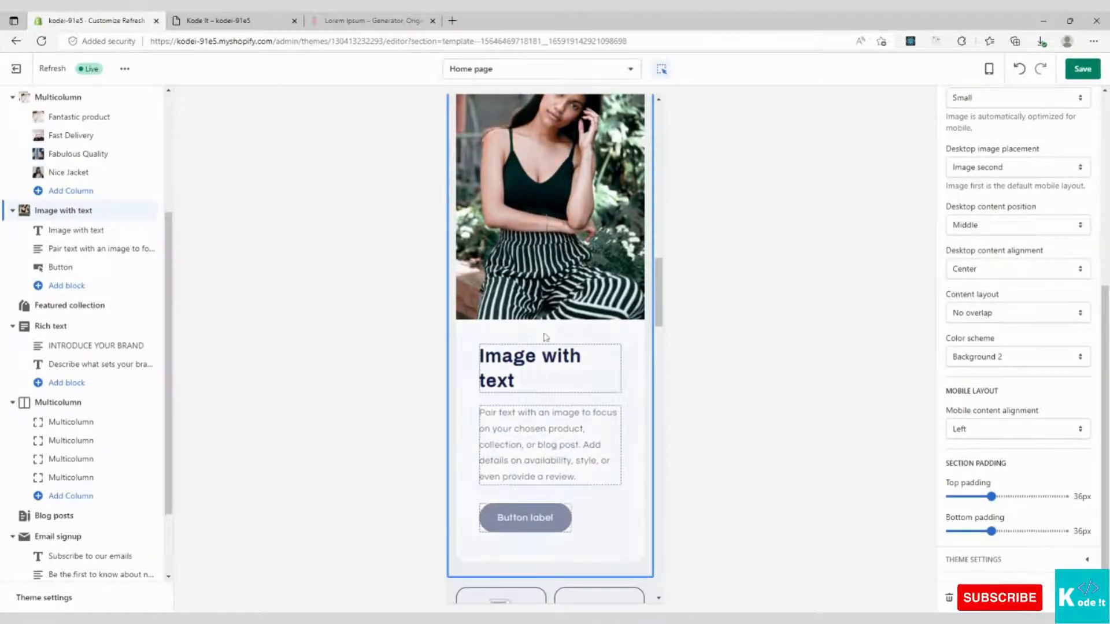
pyautogui.click(974, 444)
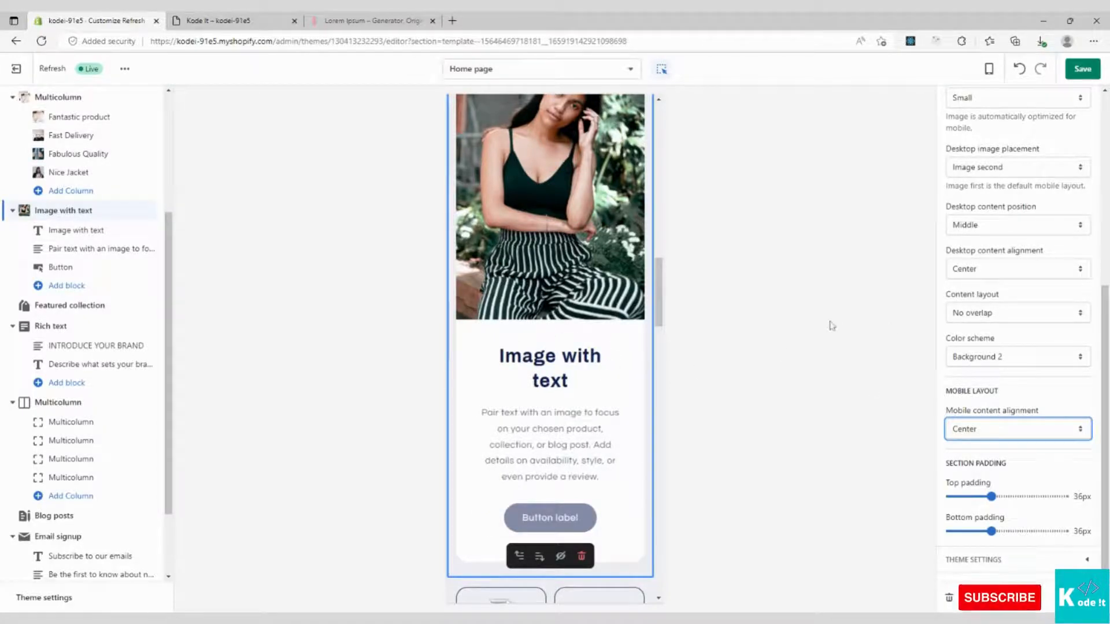
pyautogui.click(988, 69)
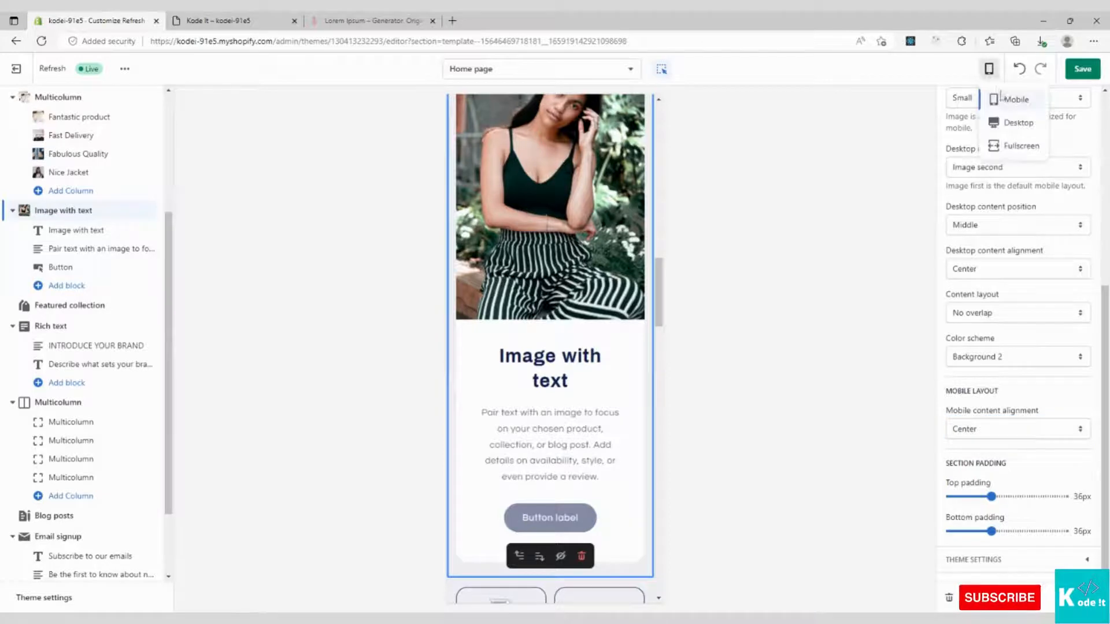
pyautogui.click(1016, 122)
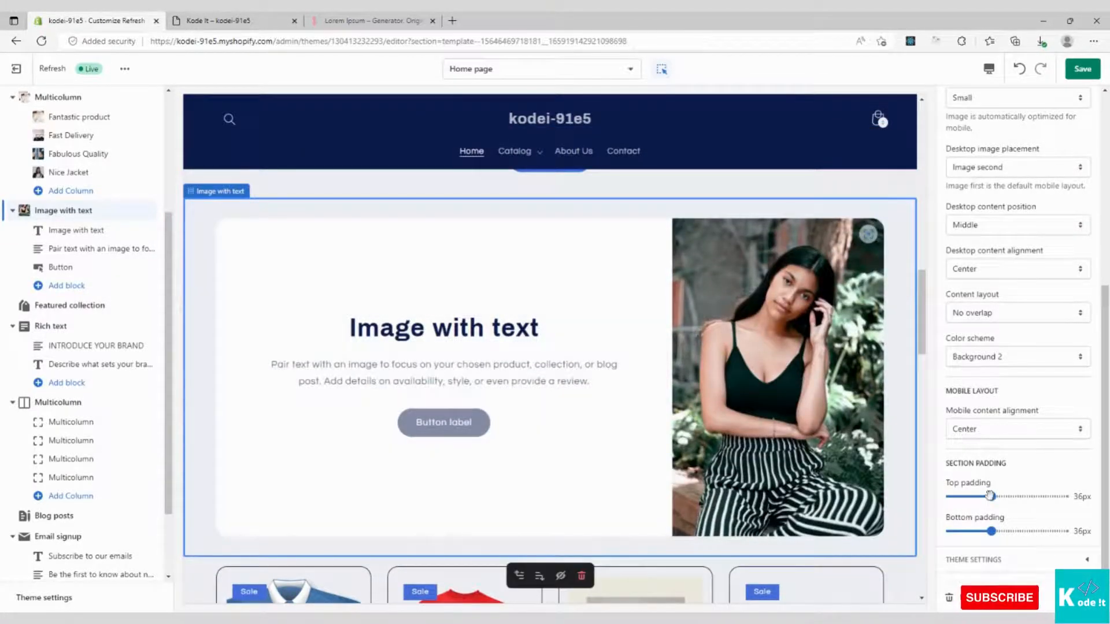
# Set the Image with text section's top padding to 16px and bottom padding to 12px, and save the changes
pyautogui.moveTo(991, 497); pyautogui.dragTo(969, 496)
pyautogui.moveTo(992, 531); pyautogui.dragTo(964, 531)
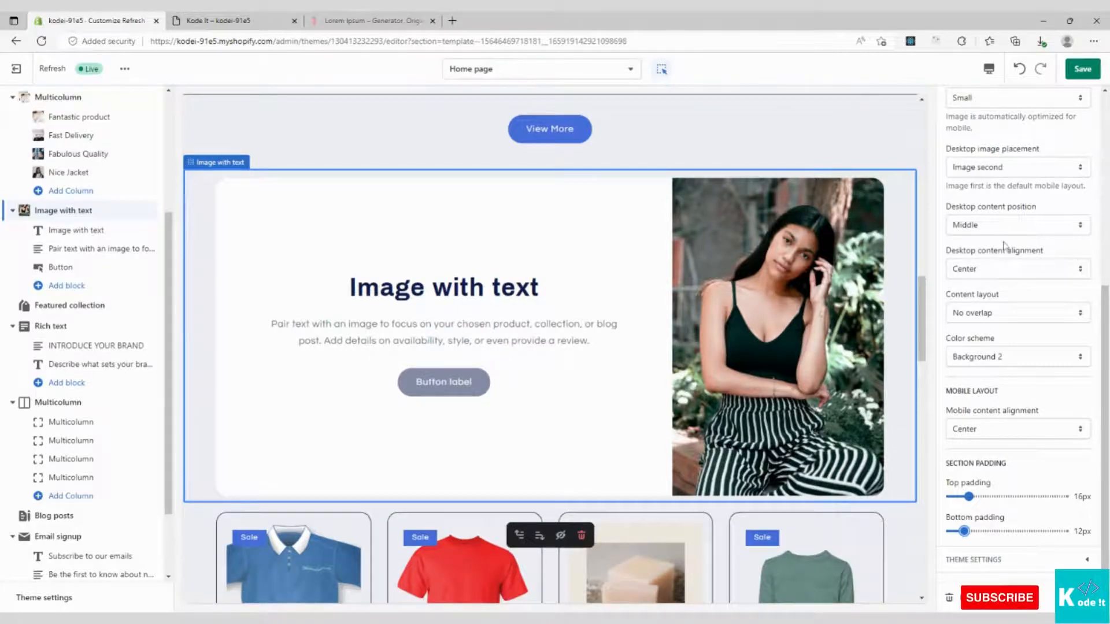
pyautogui.click(1088, 71)
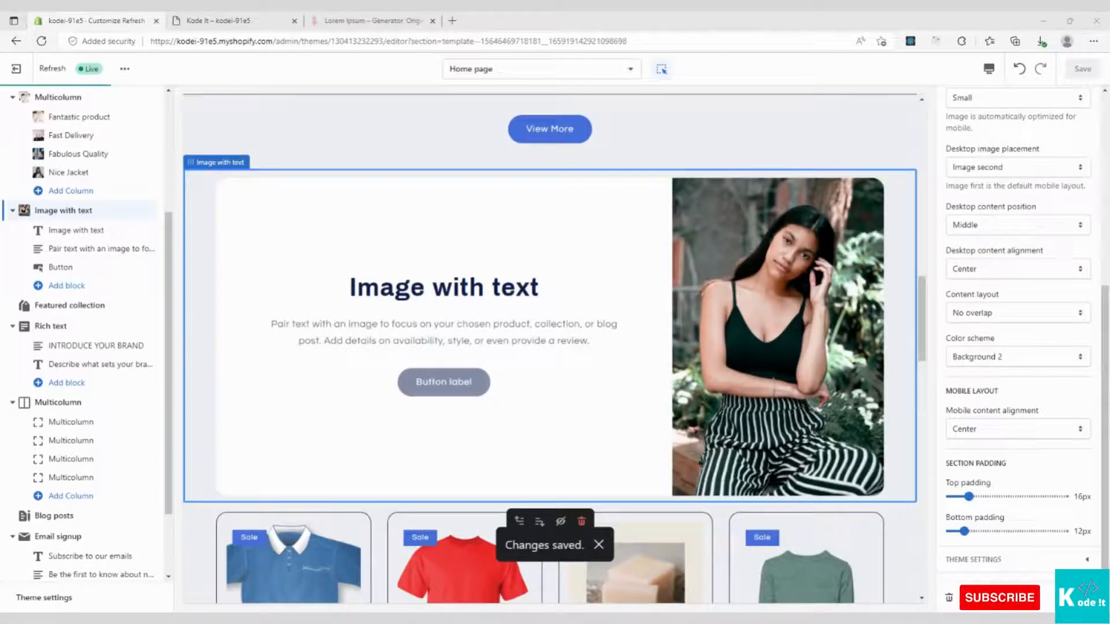
# Reload the live storefront home page and check how the Image with text section looks there
pyautogui.click(223, 20)
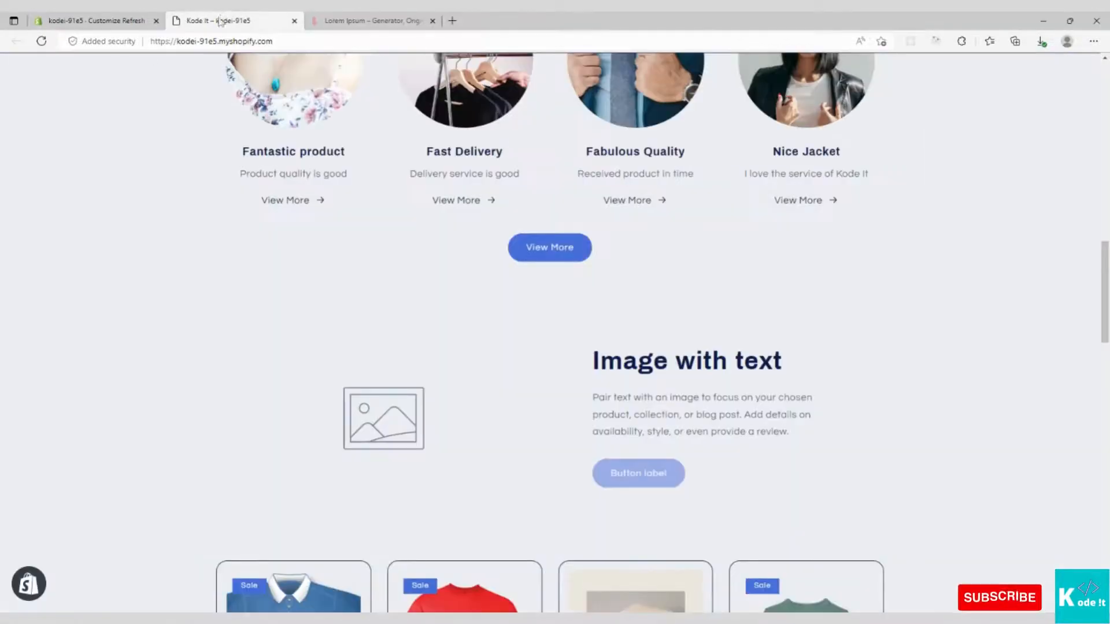
pyautogui.click(41, 42)
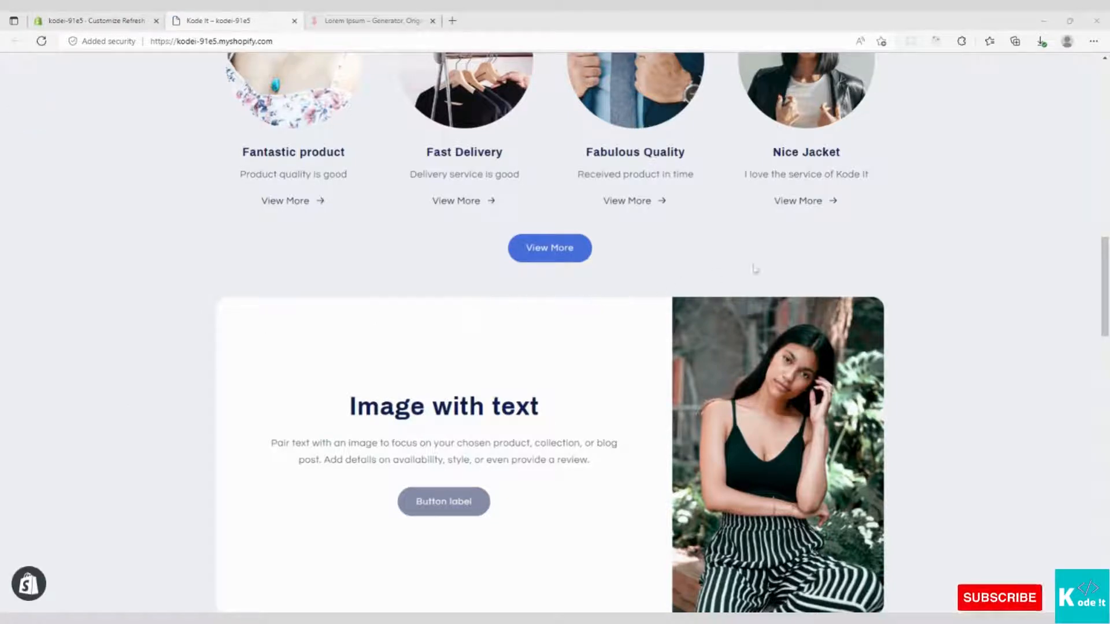
pyautogui.scroll(-2, 890, 291)
pyautogui.scroll(-1, 889, 291)
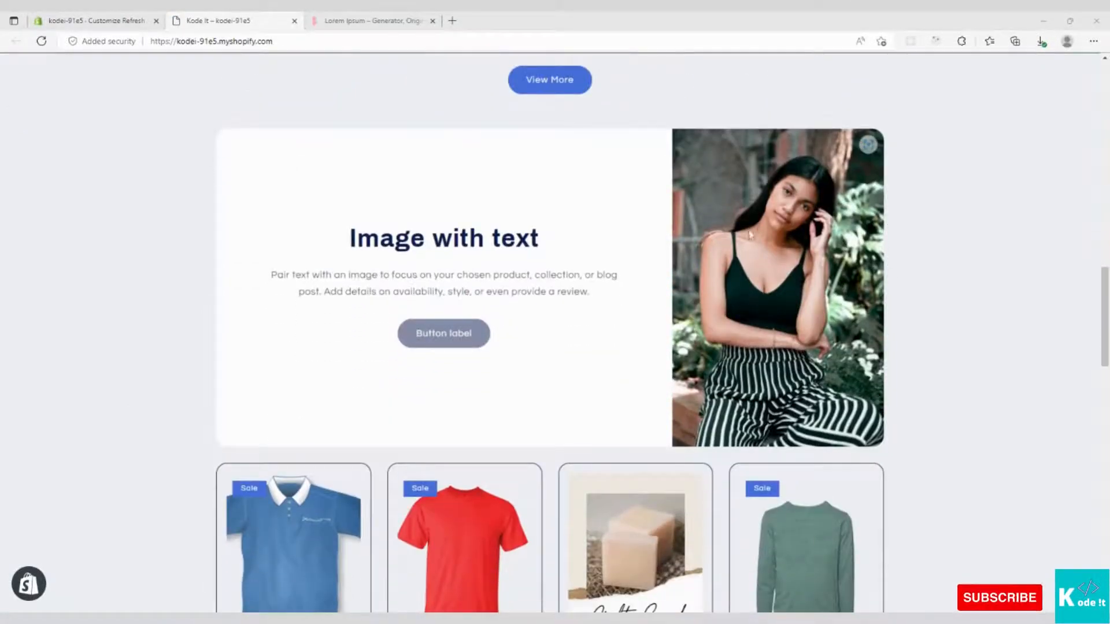
pyautogui.scroll(1, 636, 345)
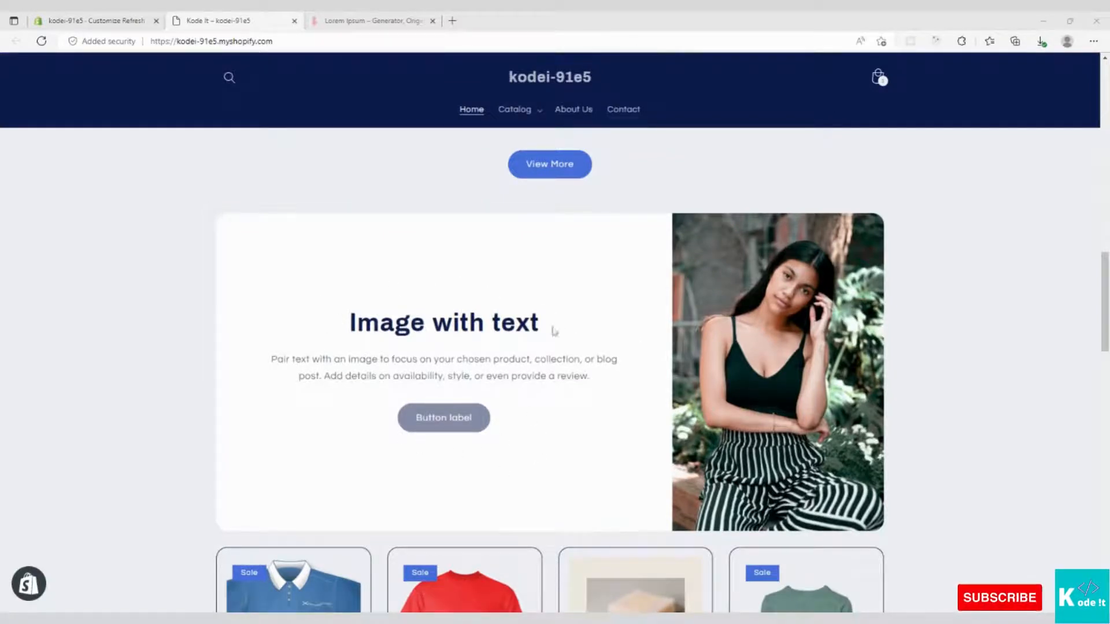
# Return to the theme editor and change the Image with text section's heading to "Coolest Fashion"
pyautogui.click(112, 22)
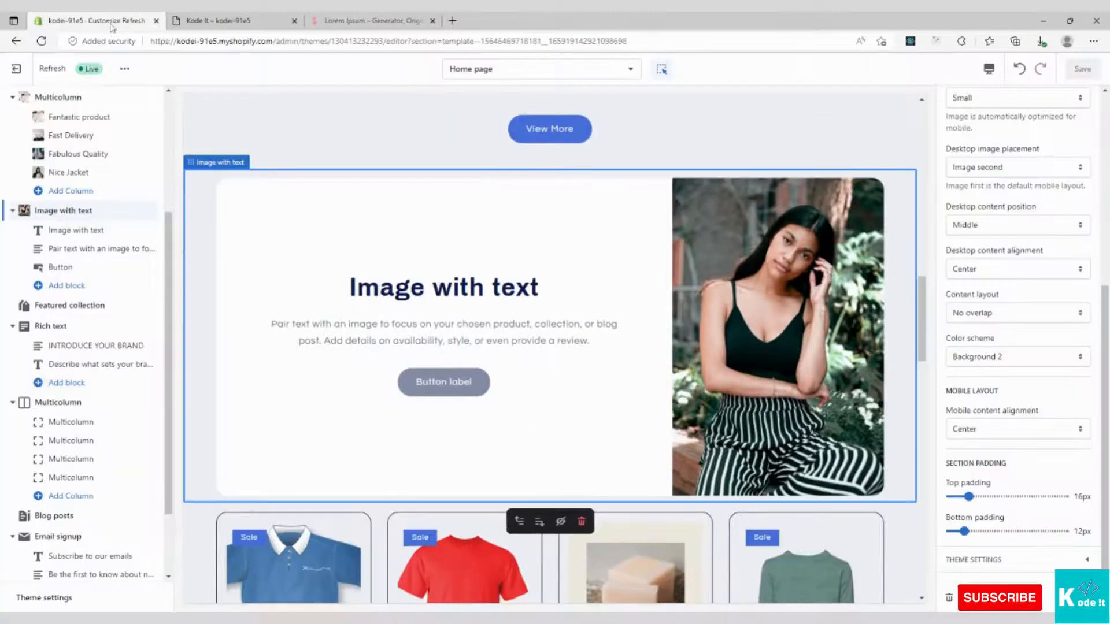
pyautogui.click(63, 234)
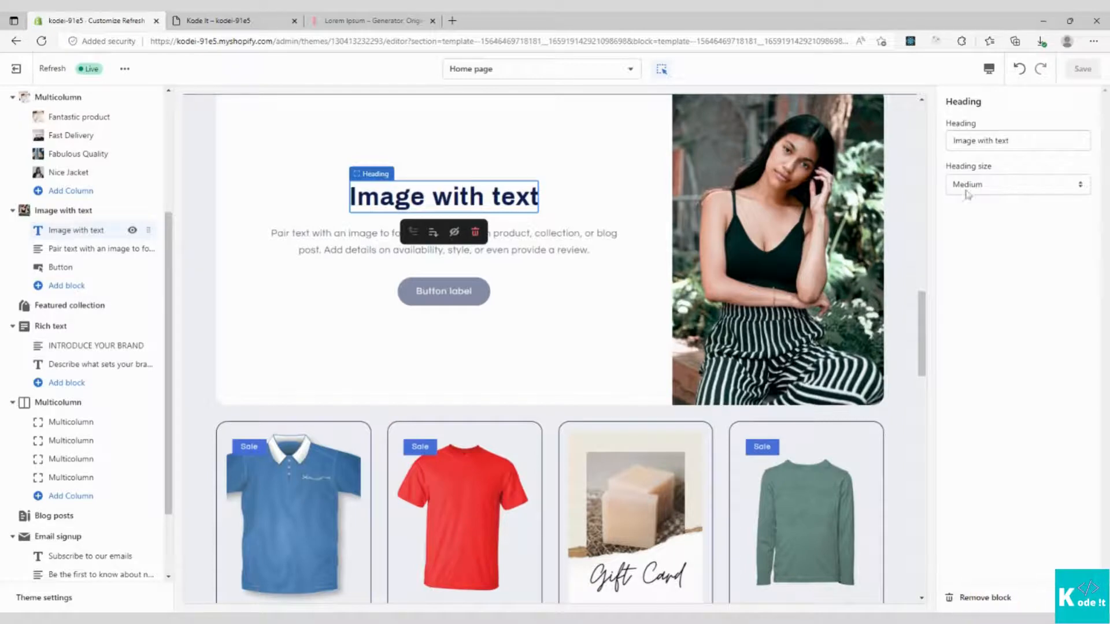
pyautogui.click(1010, 142)
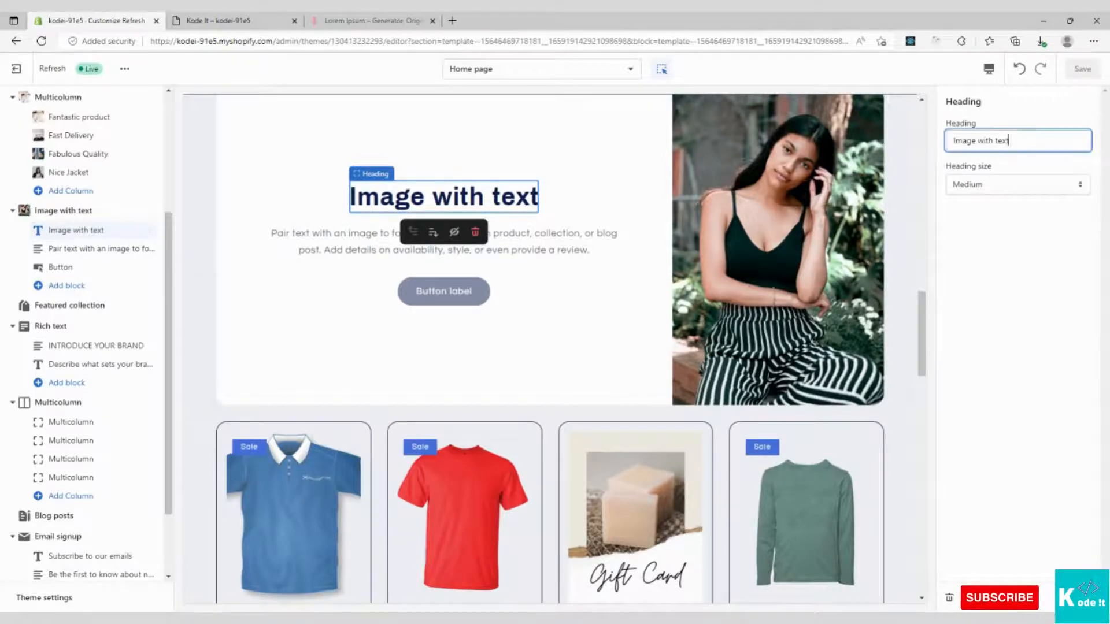
pyautogui.hotkey('ctrl', 'a')
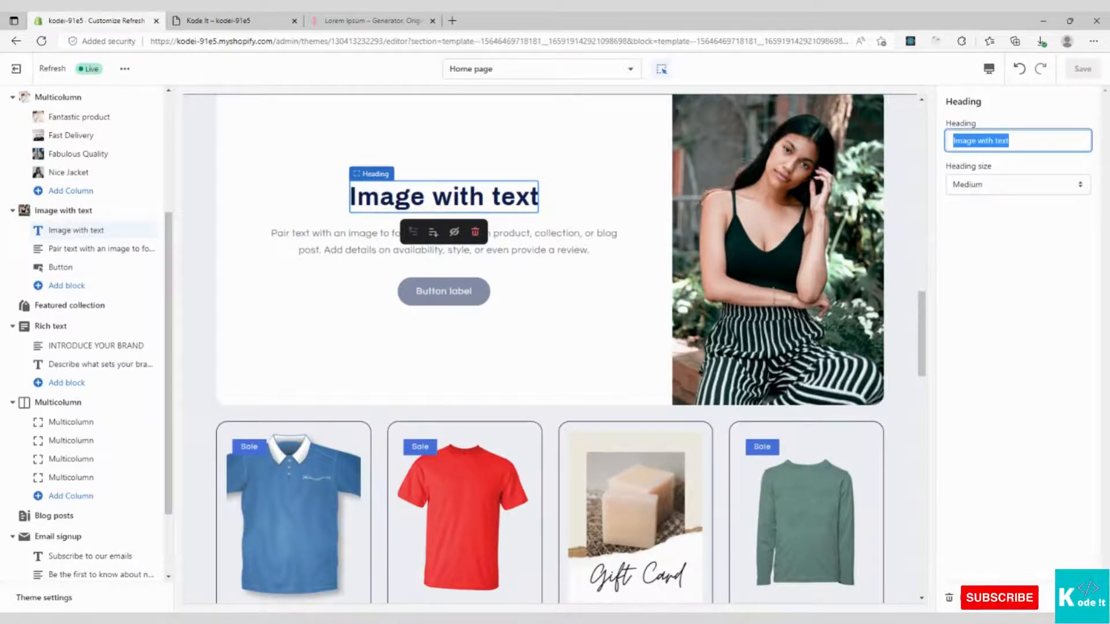
pyautogui.press('BackSpace')
pyautogui.write('C')
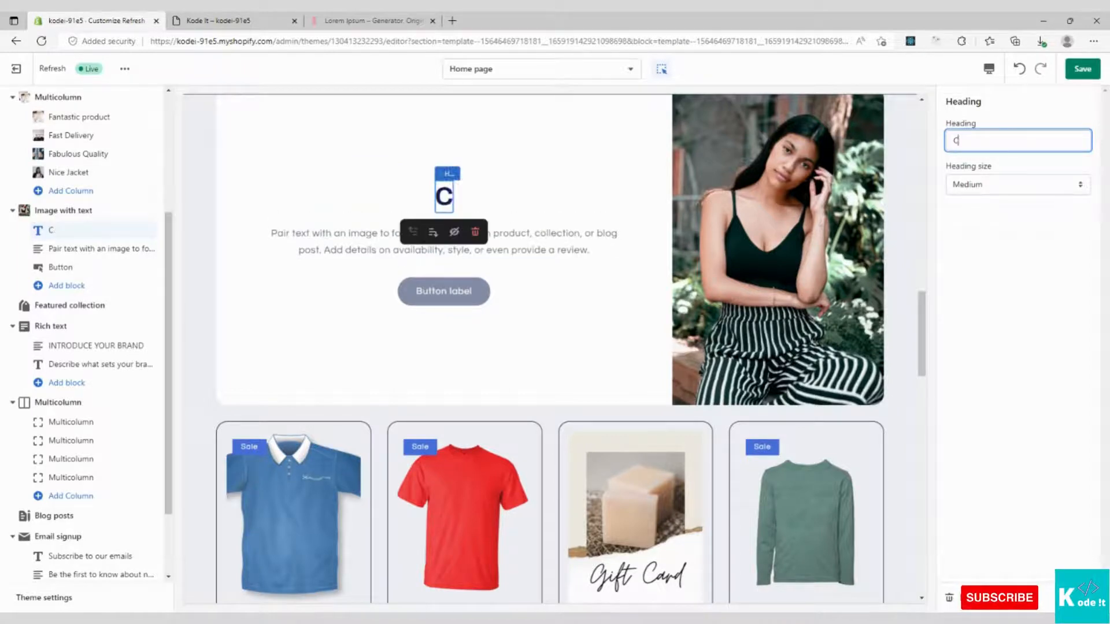
pyautogui.write('oolest Fashion')
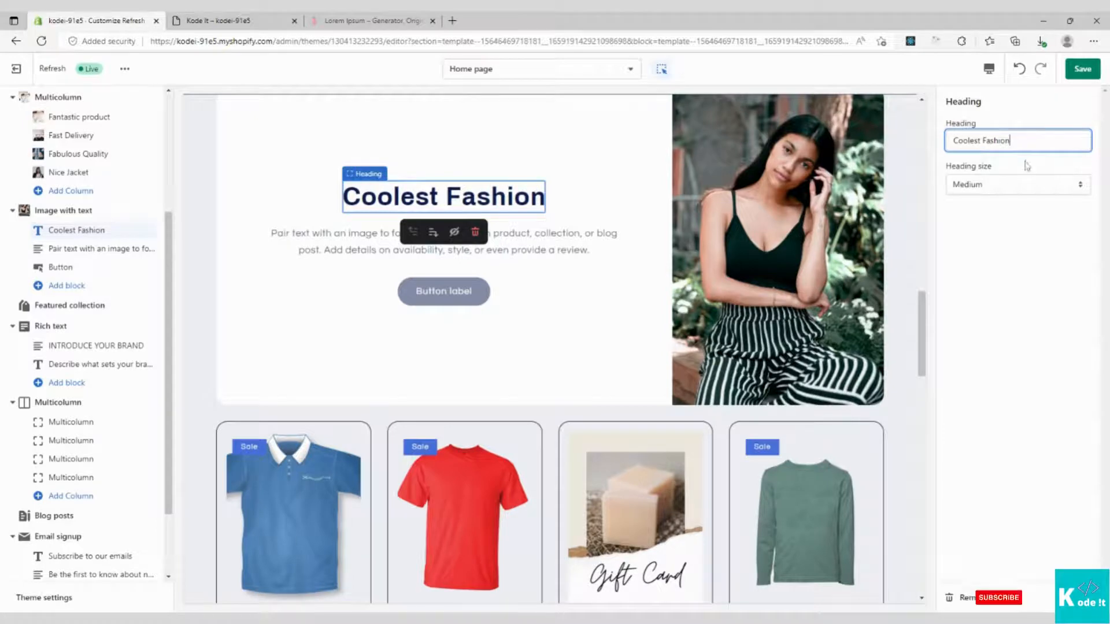
pyautogui.click(1009, 243)
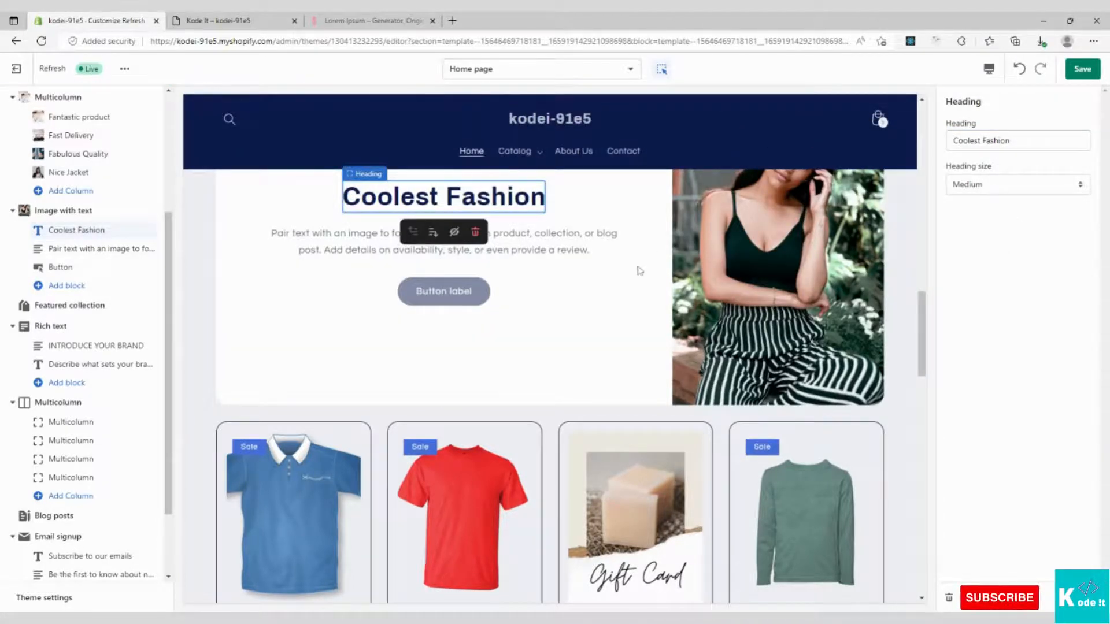
# Try the Small heading size on the Coolest Fashion heading and return it to Medium
pyautogui.click(988, 186)
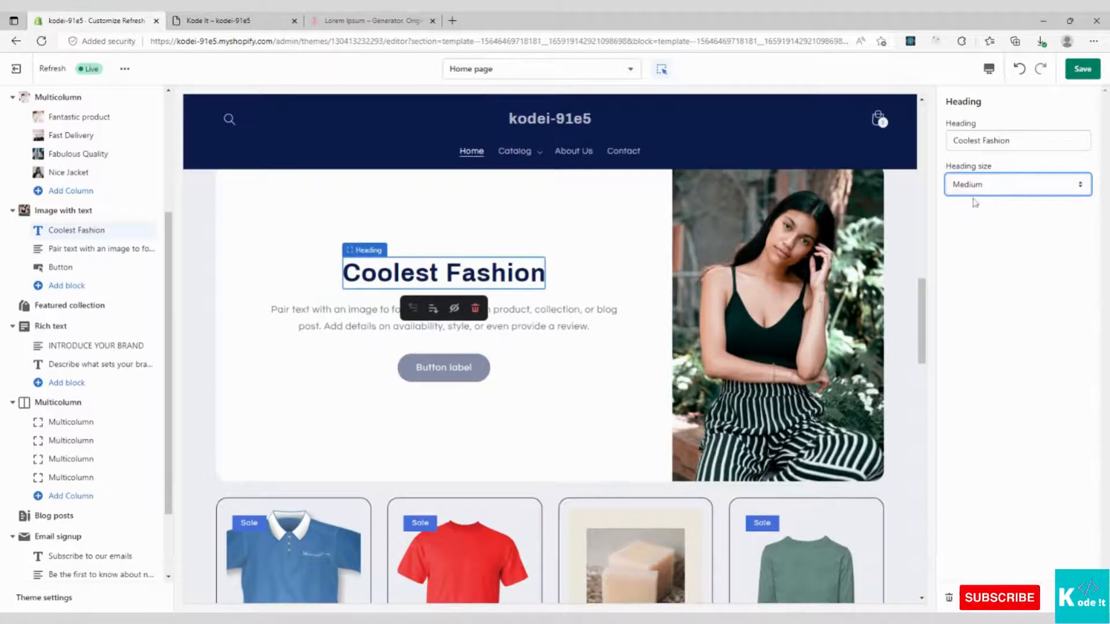
pyautogui.click(974, 202)
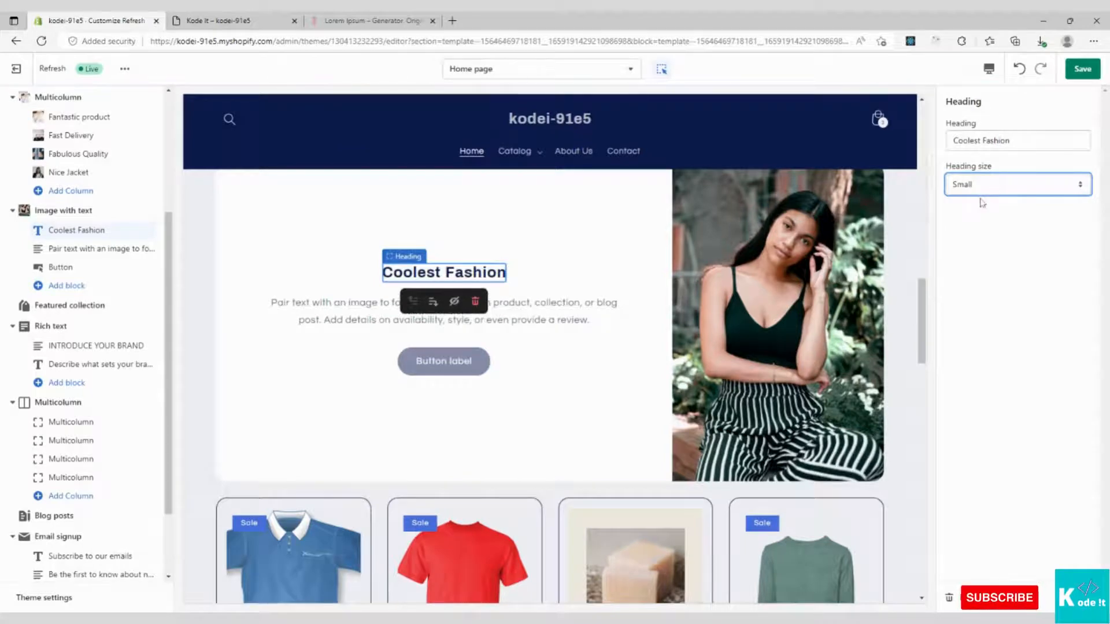
pyautogui.click(970, 212)
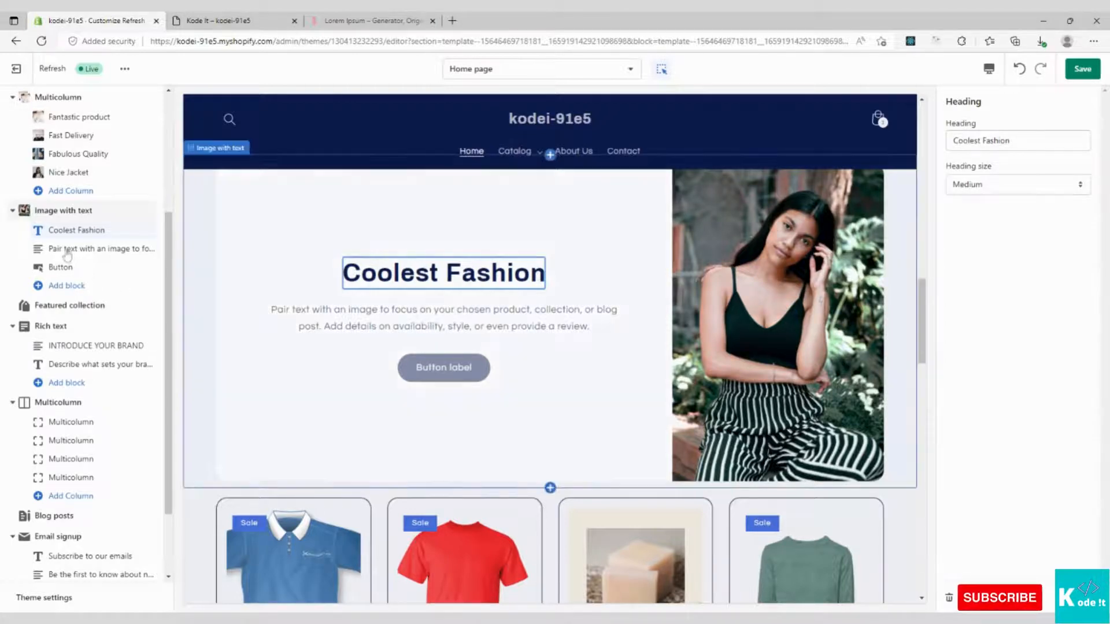
# Select the section's text block and copy the whole Lorem ipsum paragraph from the loremipsum.io page
pyautogui.click(68, 252)
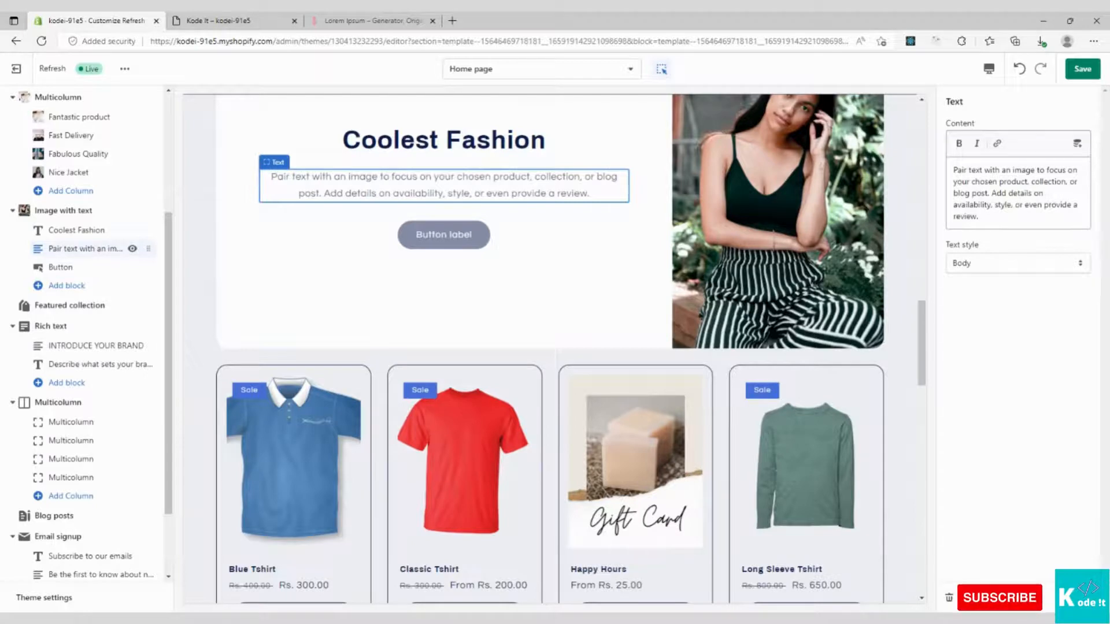
pyautogui.click(373, 20)
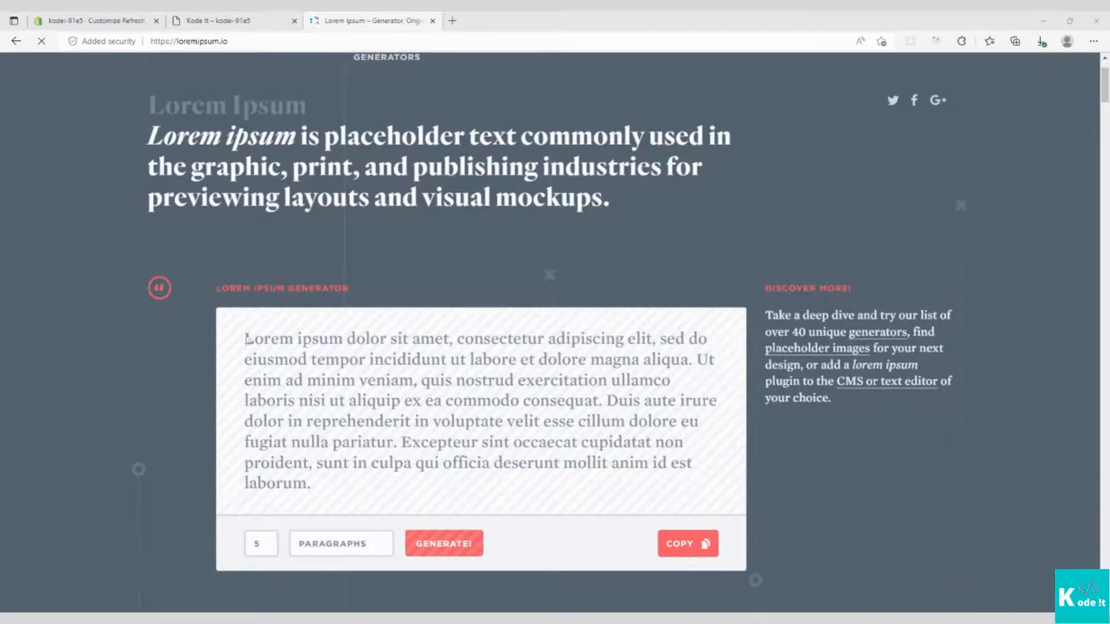
pyautogui.moveTo(245, 339); pyautogui.dragTo(328, 482)
pyautogui.hotkey('ctrl', 'c')
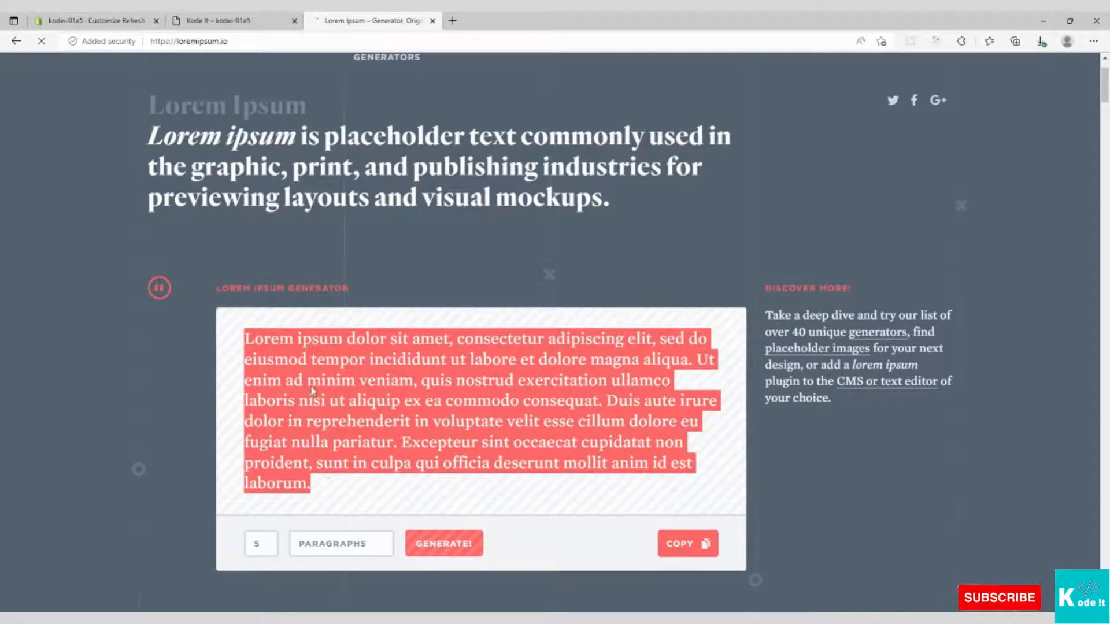
# Replace the text block's content in the theme editor with the copied Lorem ipsum paragraph and set its text style to Subtitle
pyautogui.click(90, 15)
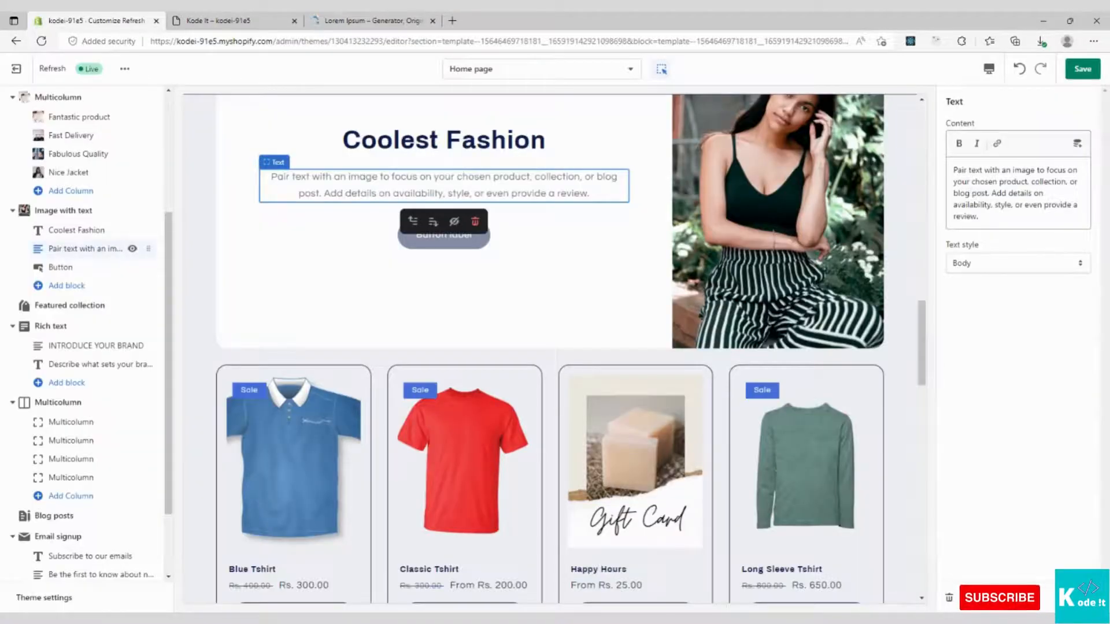
pyautogui.hotkey('ctrl', 'a')
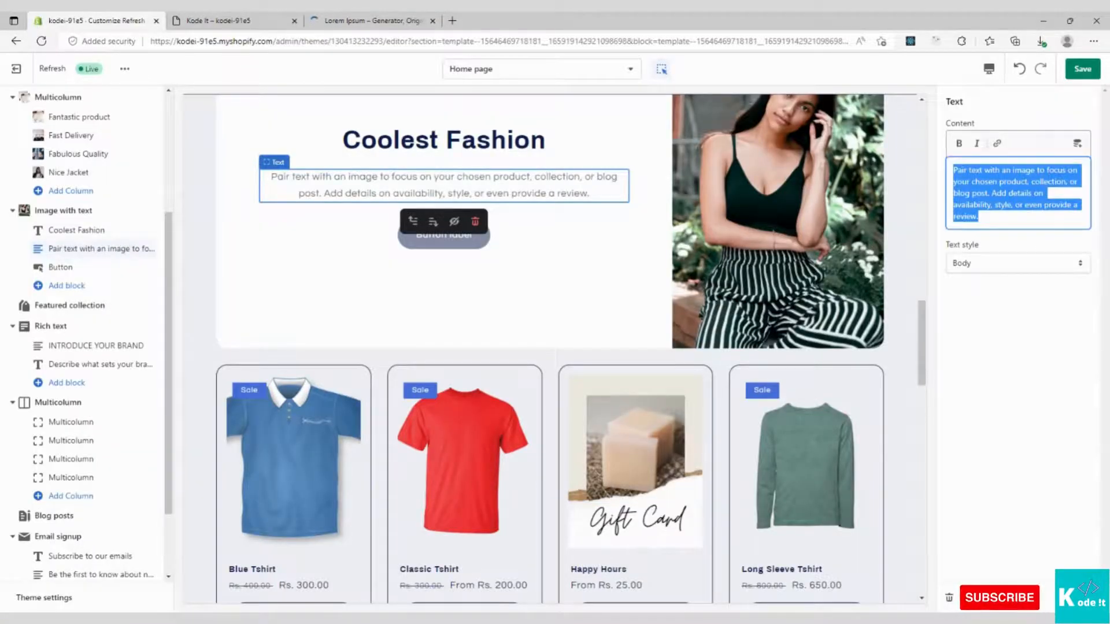
pyautogui.press('BackSpace')
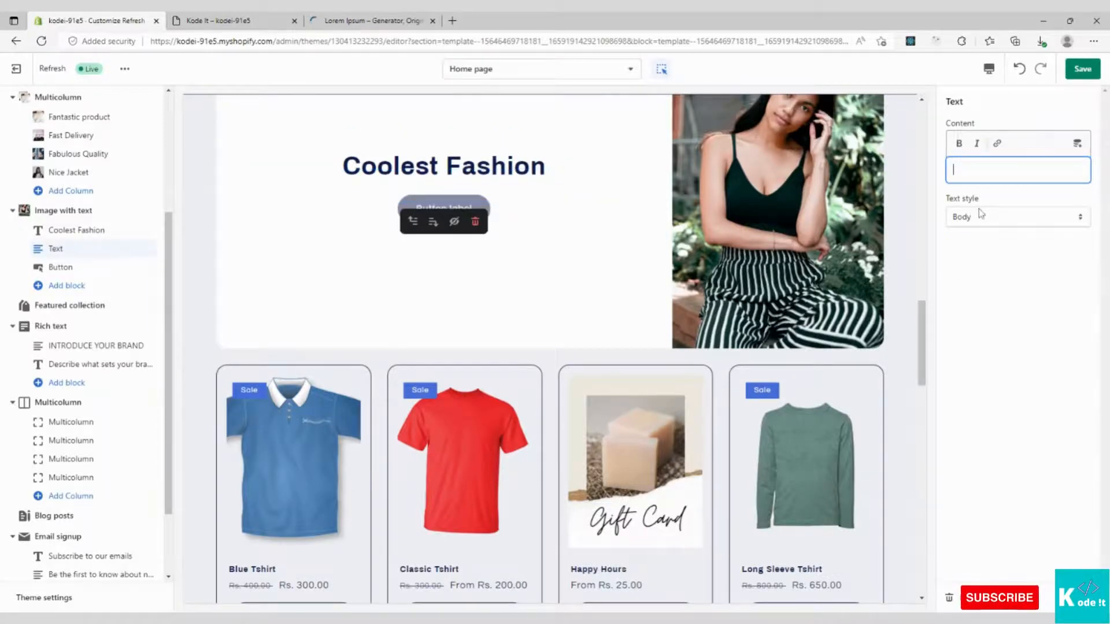
pyautogui.hotkey('ctrl', 'v')
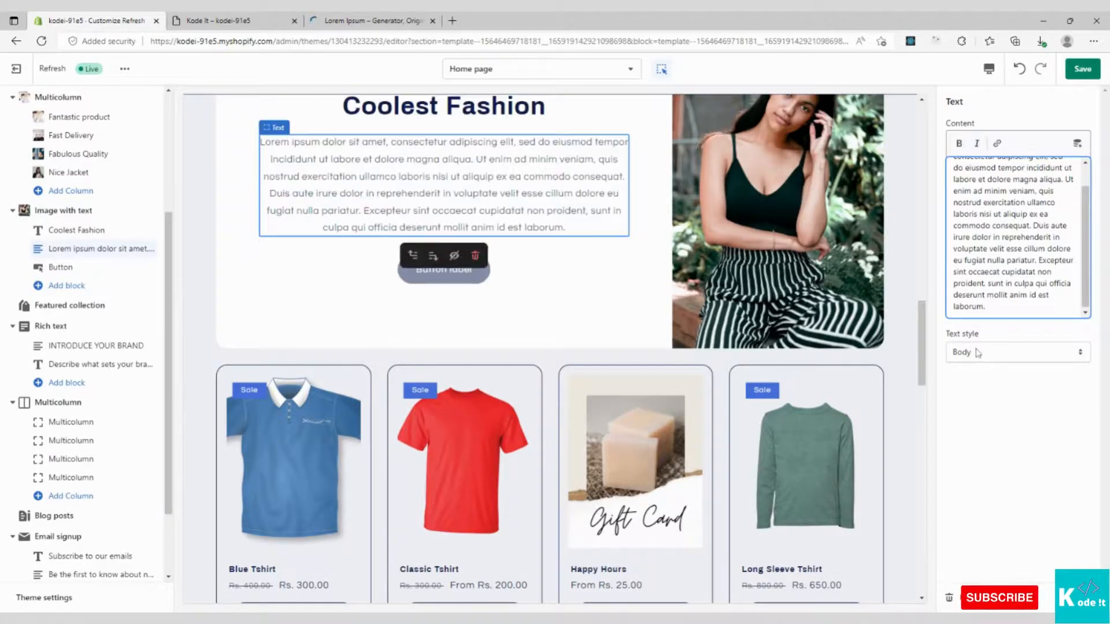
pyautogui.click(976, 355)
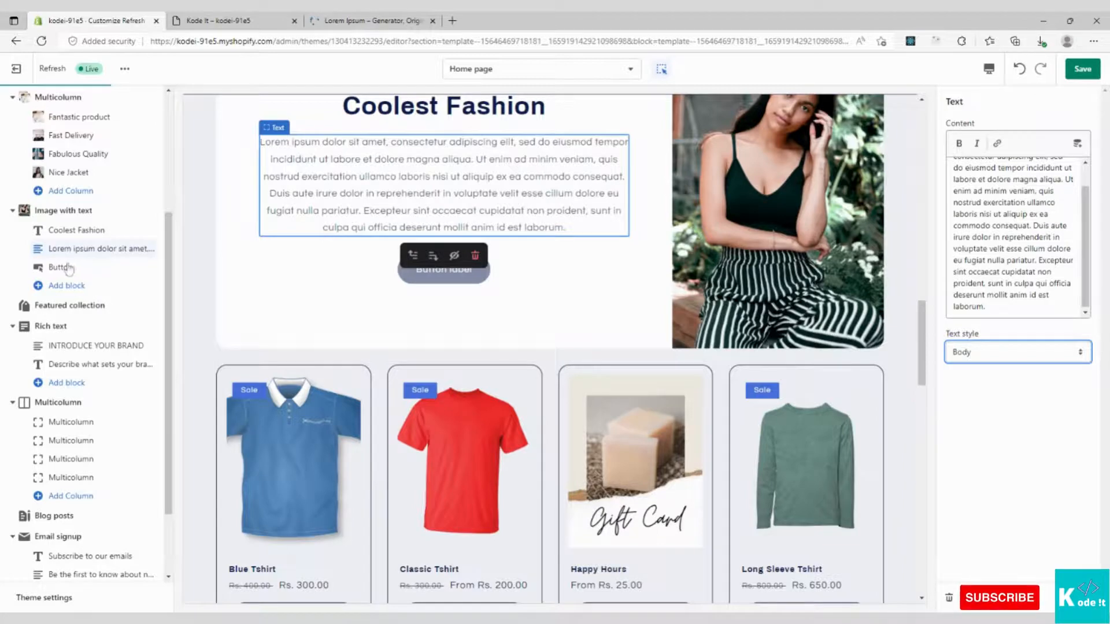
pyautogui.press('Down')
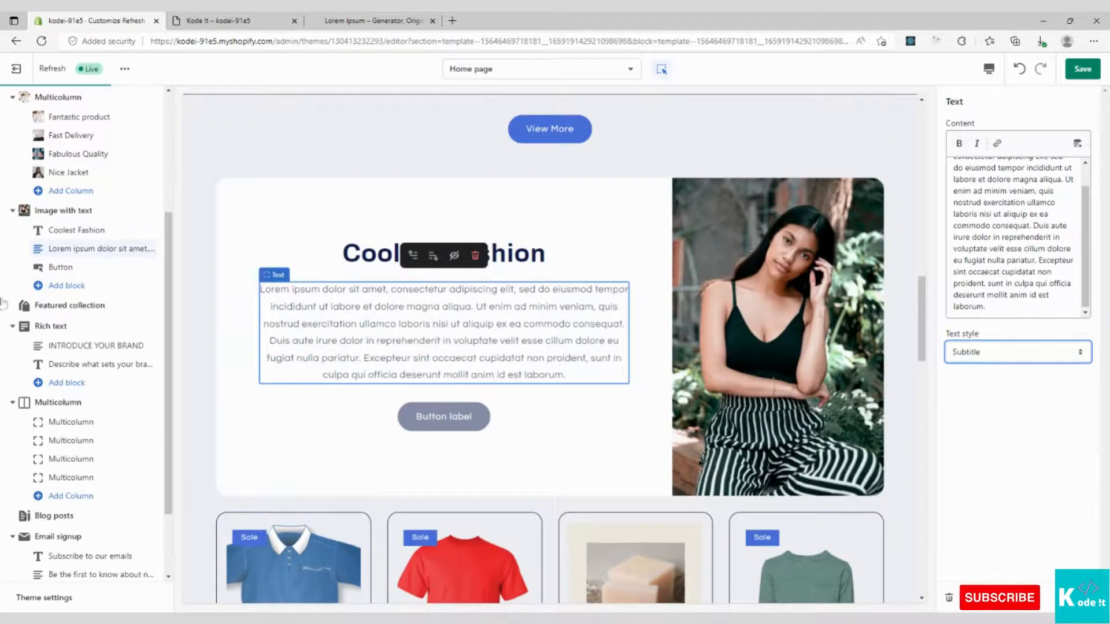
# Select the Image with text section's button block and set its label to "Explore"
pyautogui.click(61, 268)
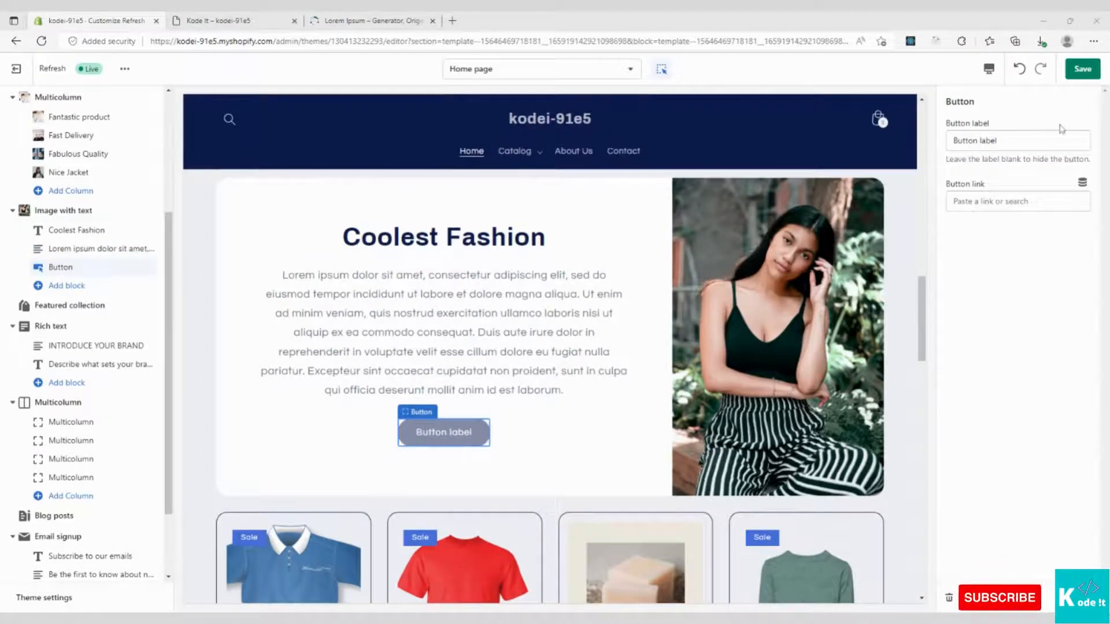
pyautogui.click(1016, 141)
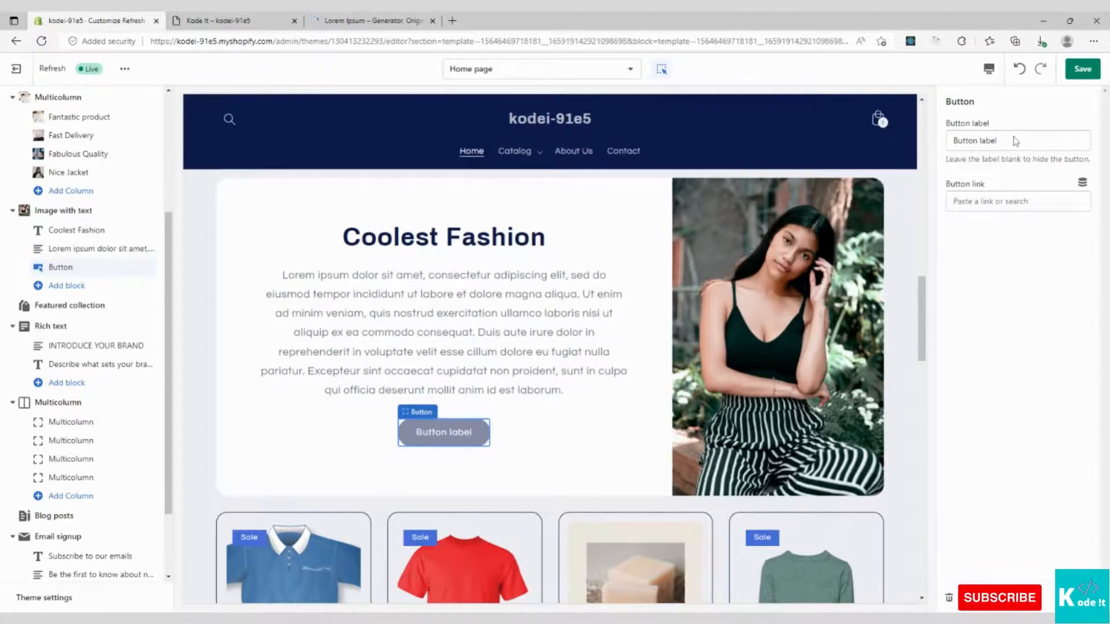
pyautogui.click(1015, 141)
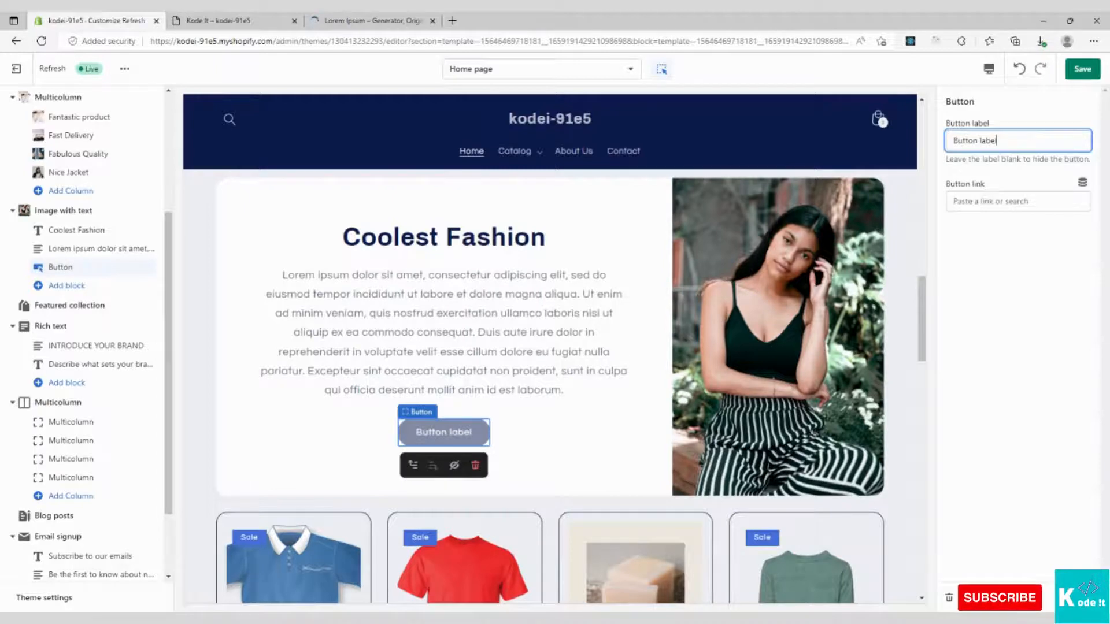
pyautogui.moveTo(997, 141); pyautogui.dragTo(958, 141)
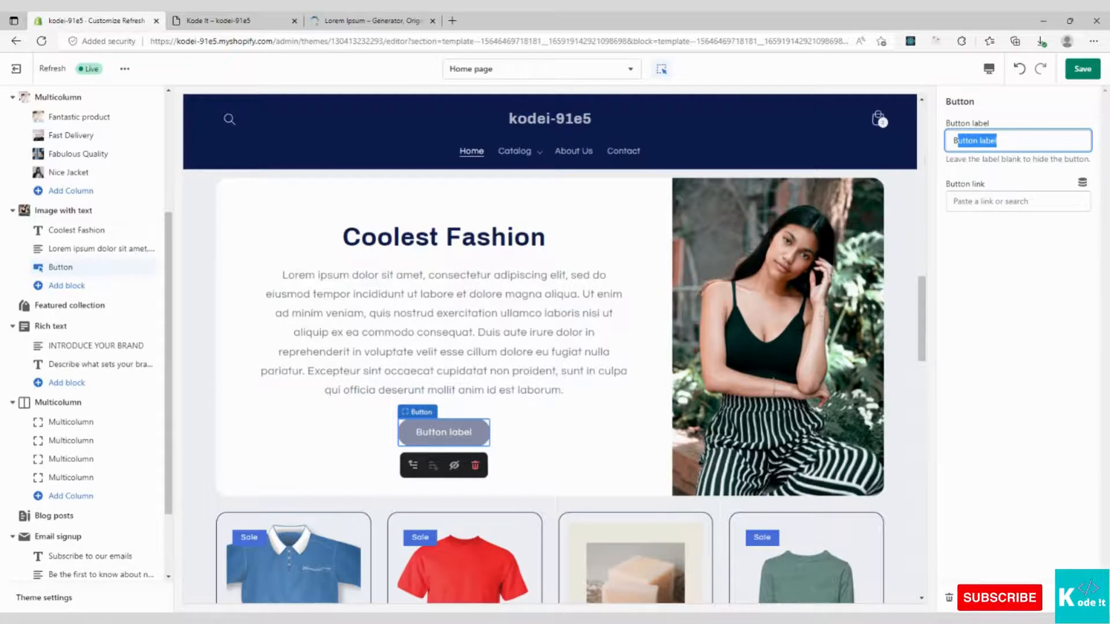
pyautogui.write('Explore')
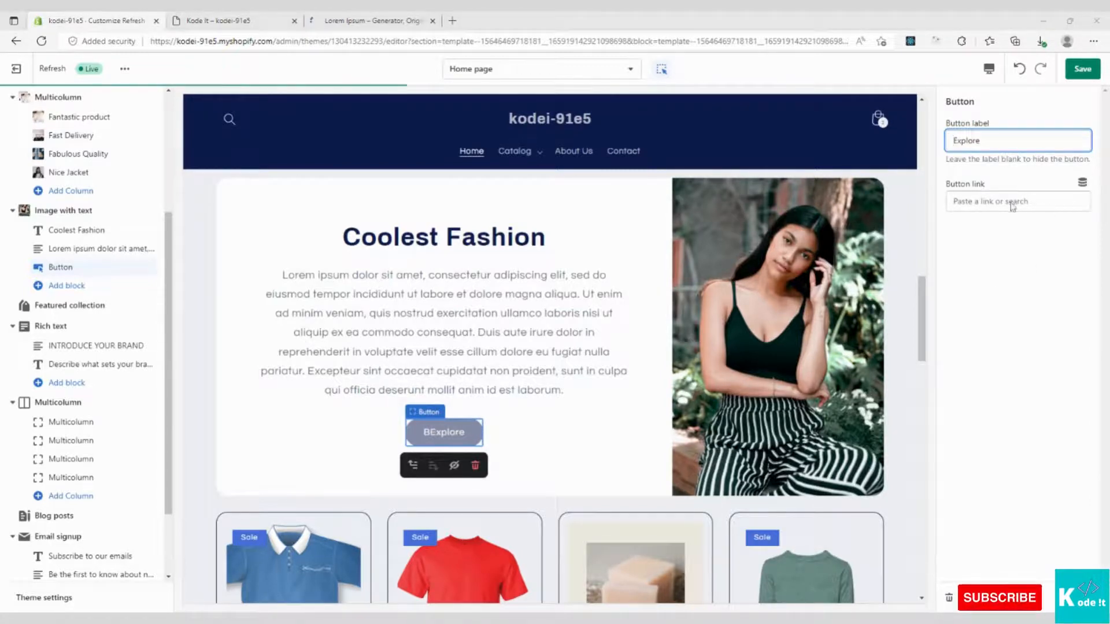
# Link the Explore button to the Sales collection and save the theme changes
pyautogui.click(1009, 201)
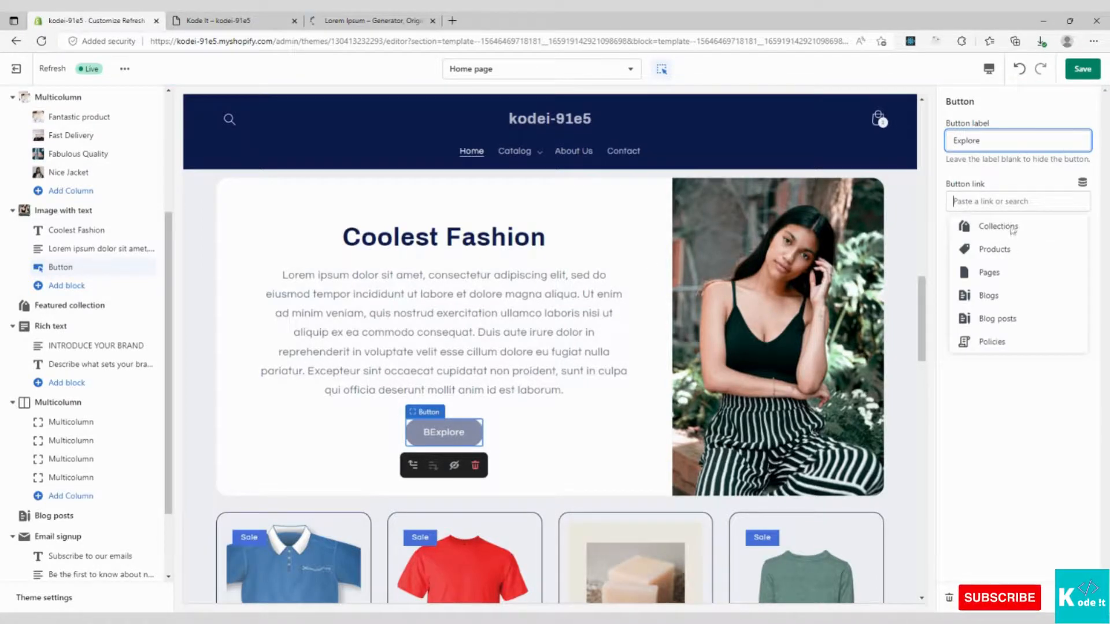
pyautogui.click(1002, 227)
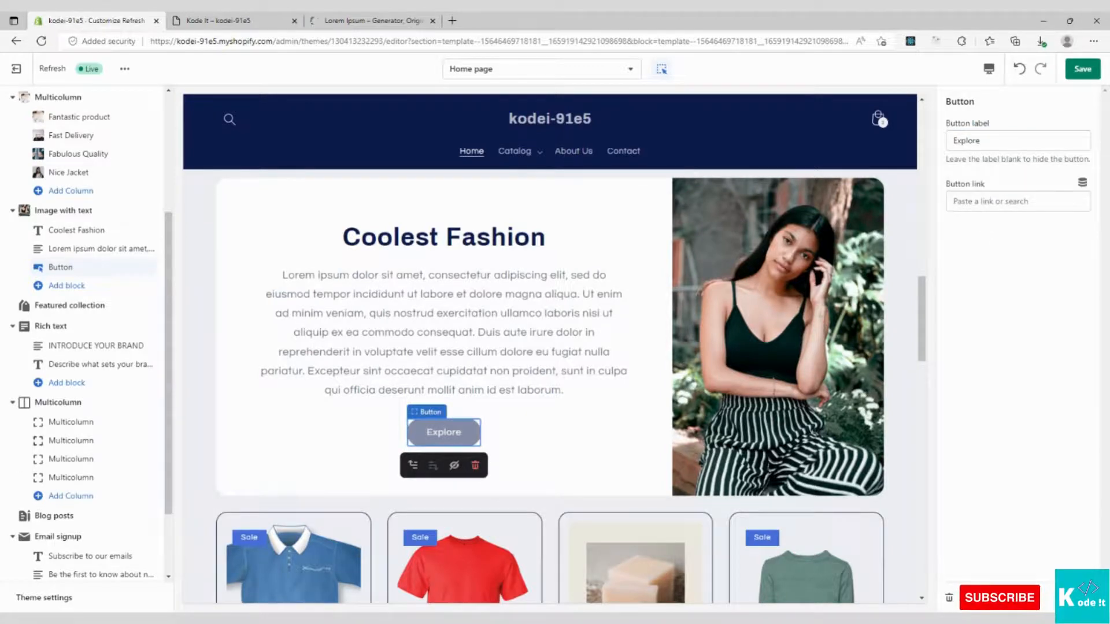
pyautogui.click(980, 176)
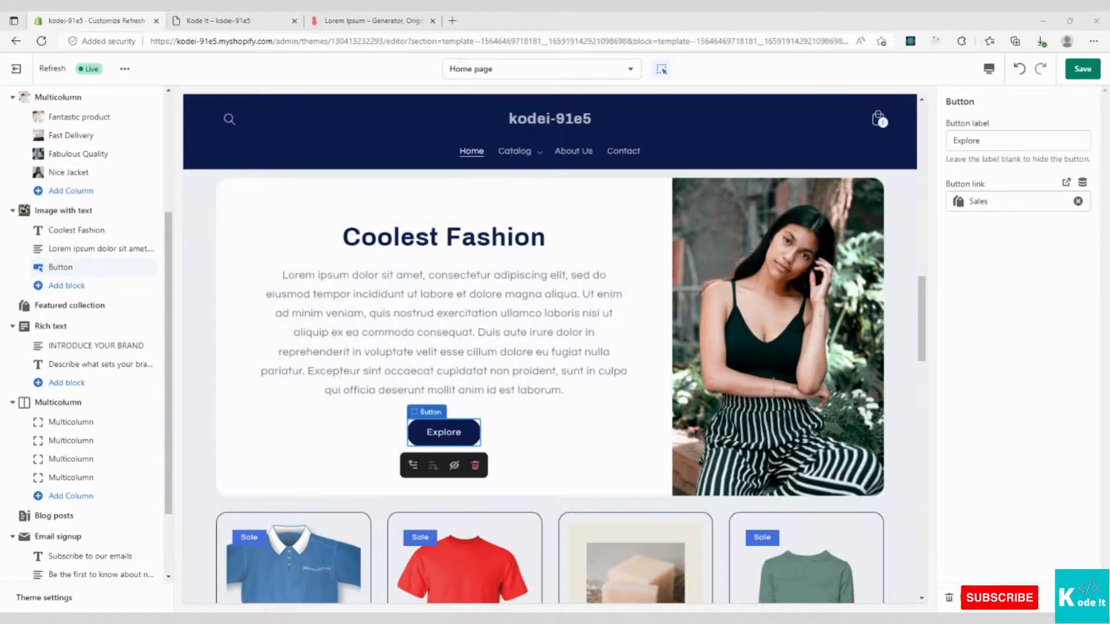
pyautogui.click(1082, 69)
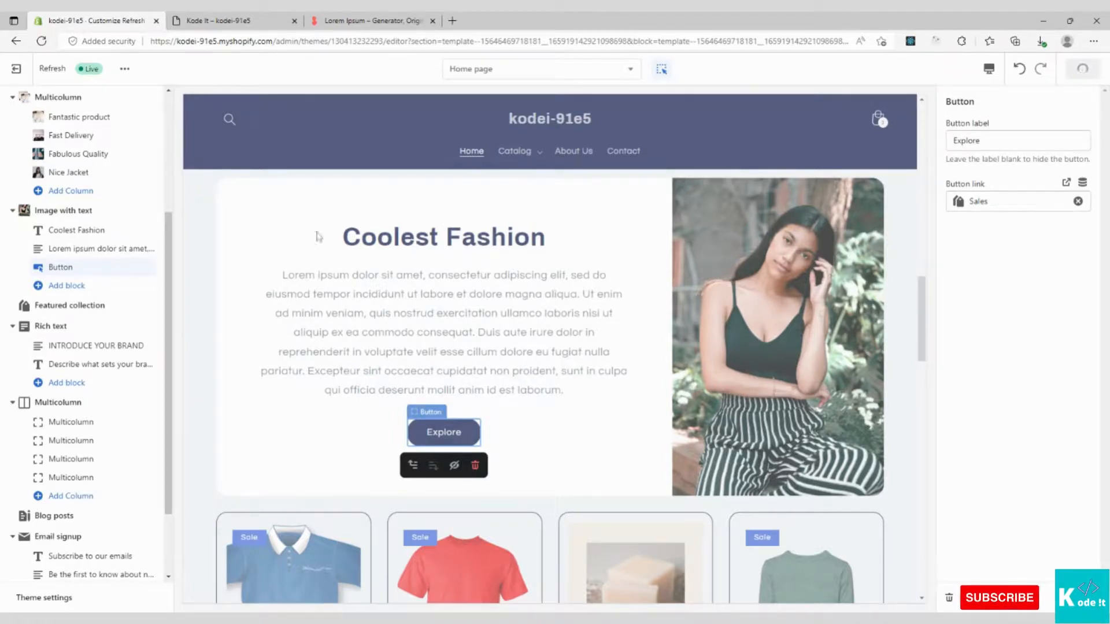
# Reload the live storefront page and examine the Image with text section's heading, paragraph and button
pyautogui.click(237, 18)
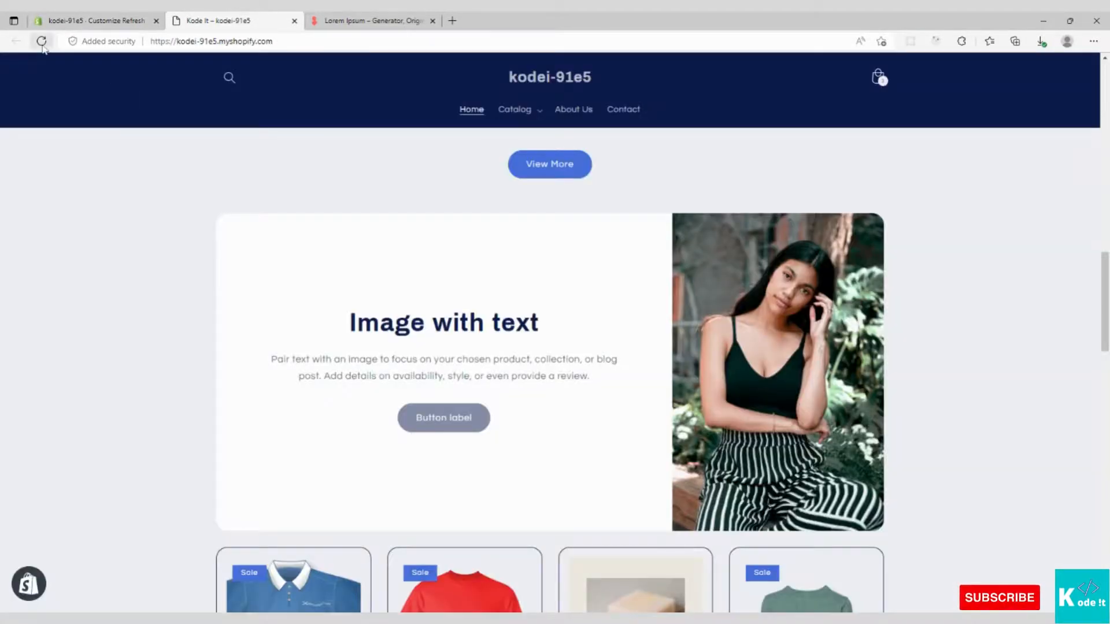
pyautogui.click(42, 41)
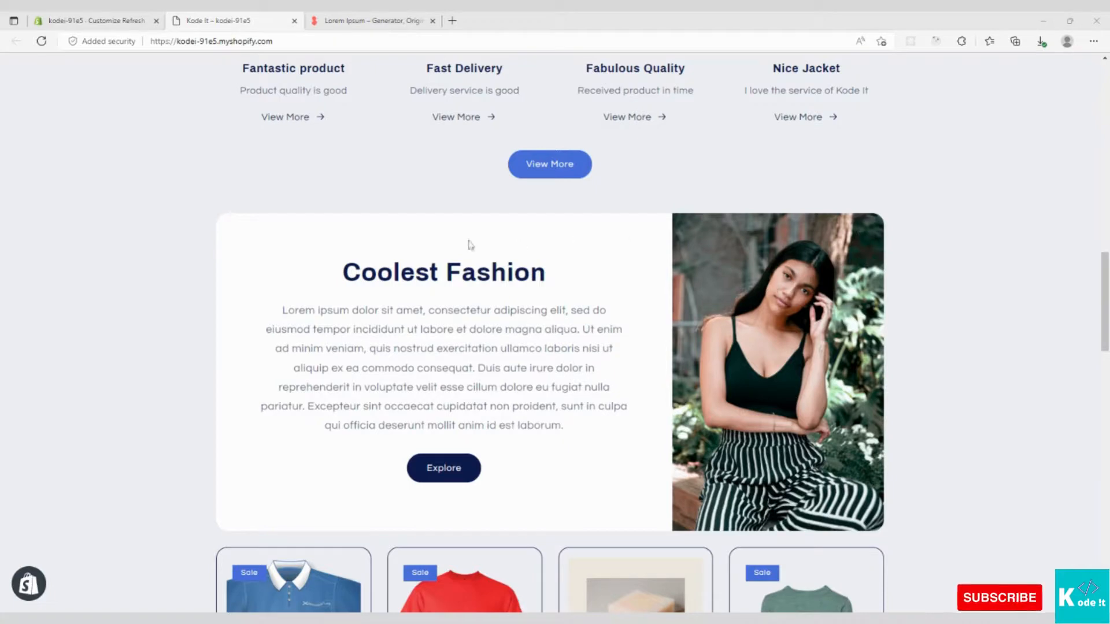
pyautogui.moveTo(555, 475); pyautogui.dragTo(514, 273)
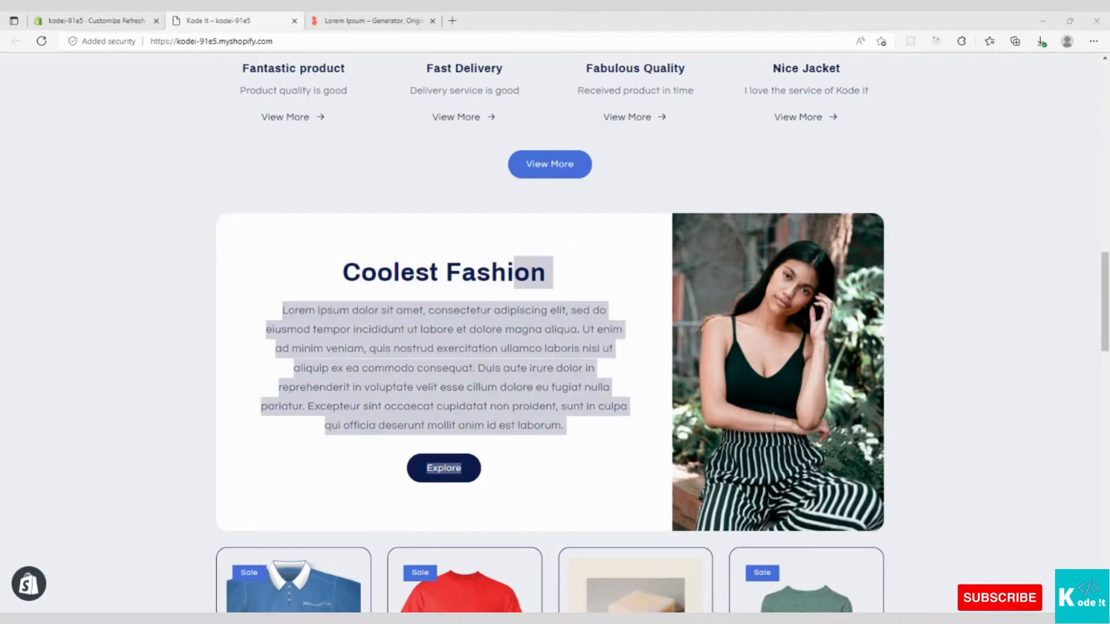
pyautogui.click(287, 293)
pyautogui.moveTo(276, 313); pyautogui.dragTo(580, 427)
pyautogui.click(581, 428)
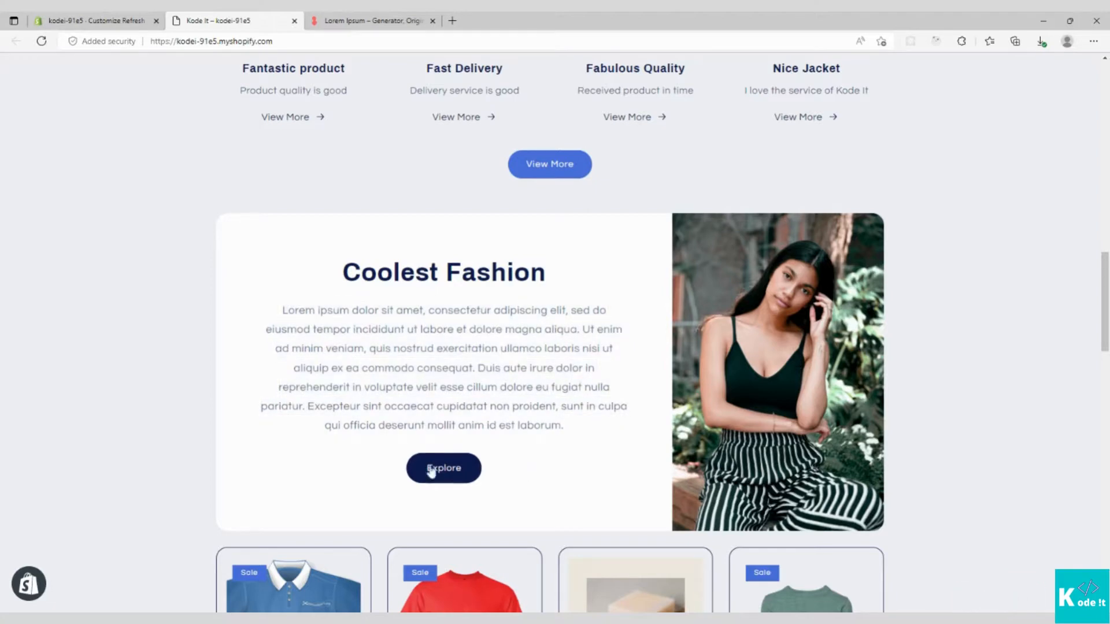